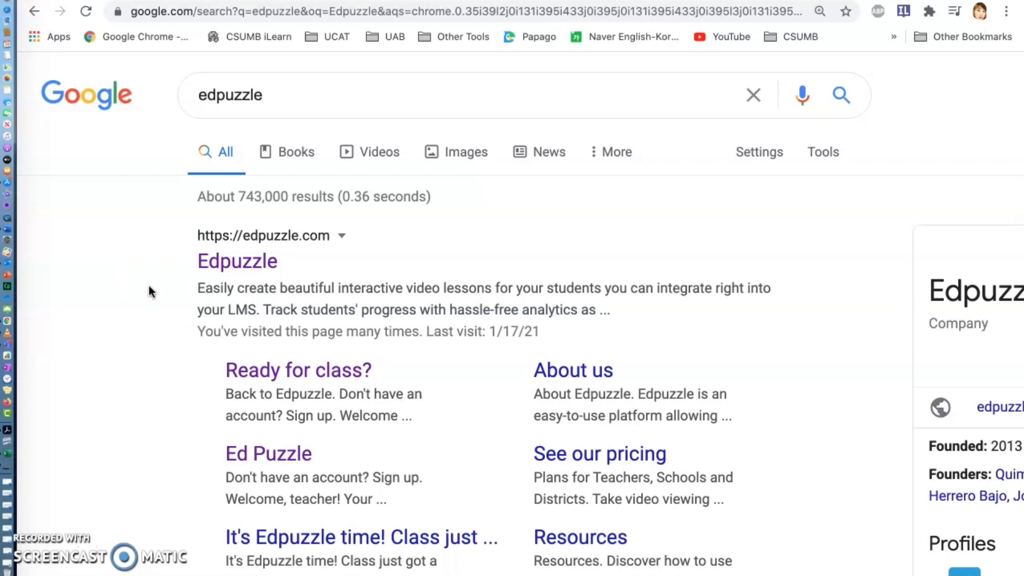
# - Open Edpuzzle from the search results and go into the U10 folder of My Content
pyautogui.click(239, 272)
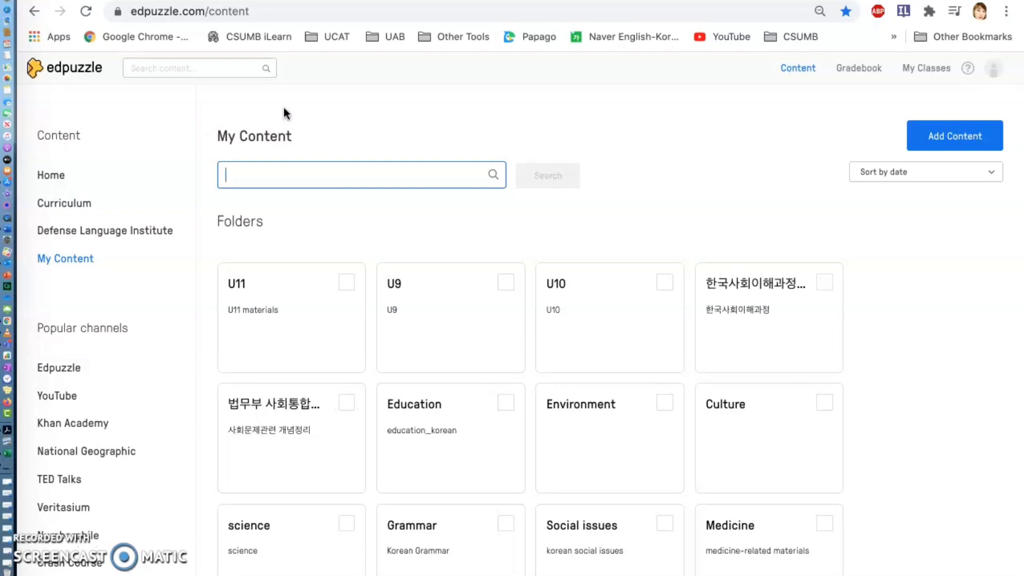
pyautogui.click(523, 40)
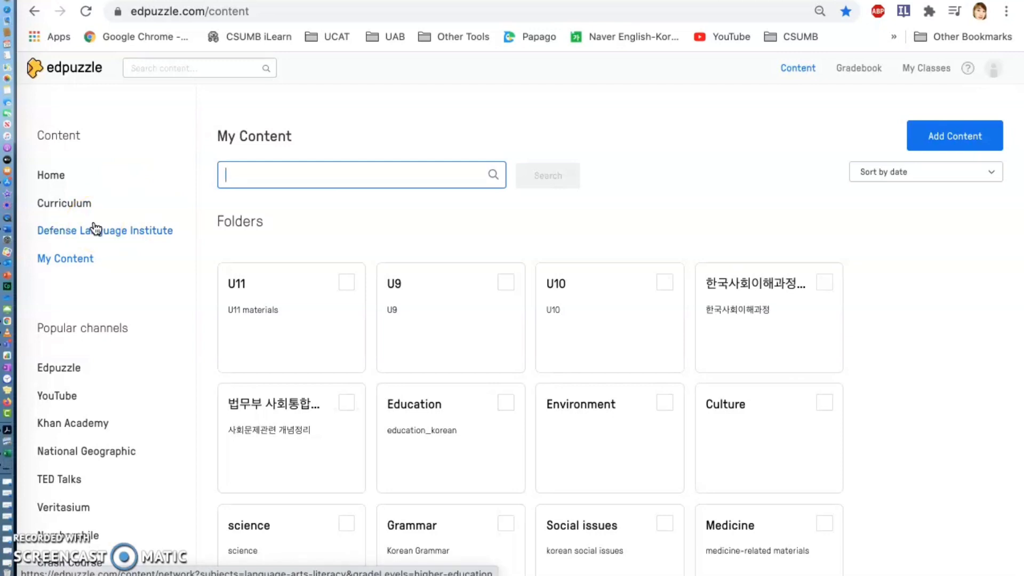
pyautogui.click(554, 277)
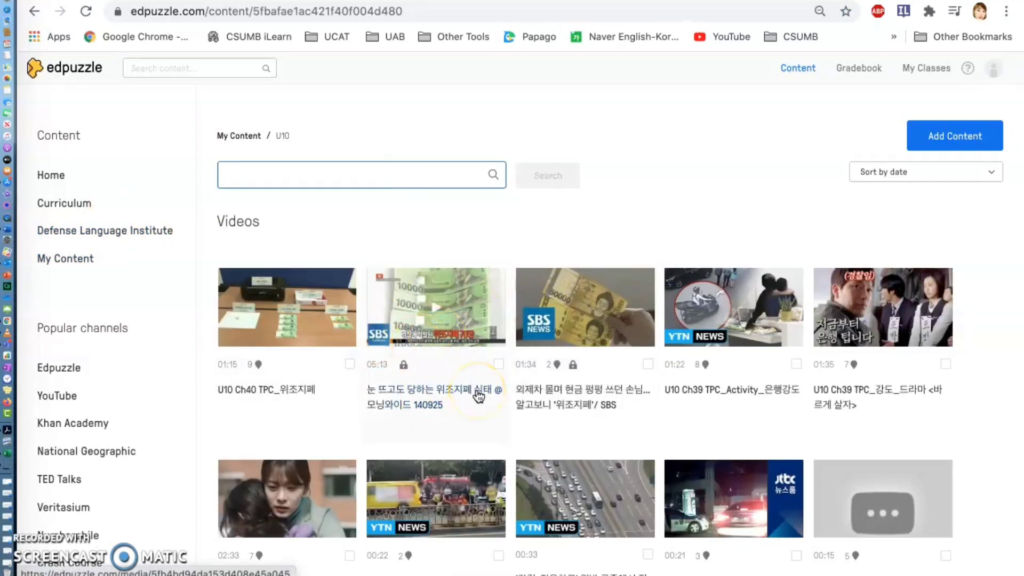
# - Look over the videos in the U10 folder and open "U10 Ch39 TPC_Activity_은행강도"
pyautogui.click(595, 387)
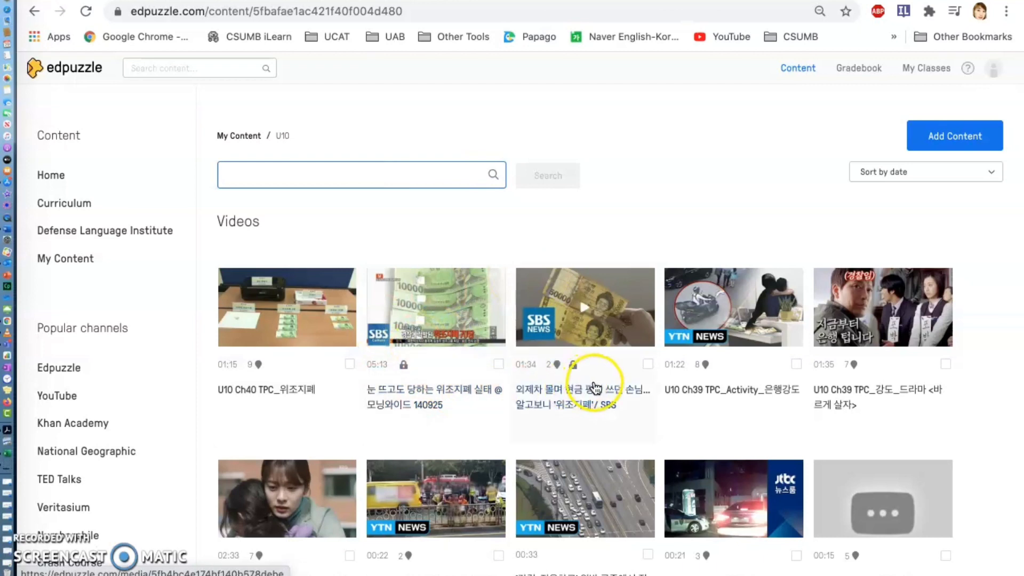
pyautogui.click(748, 309)
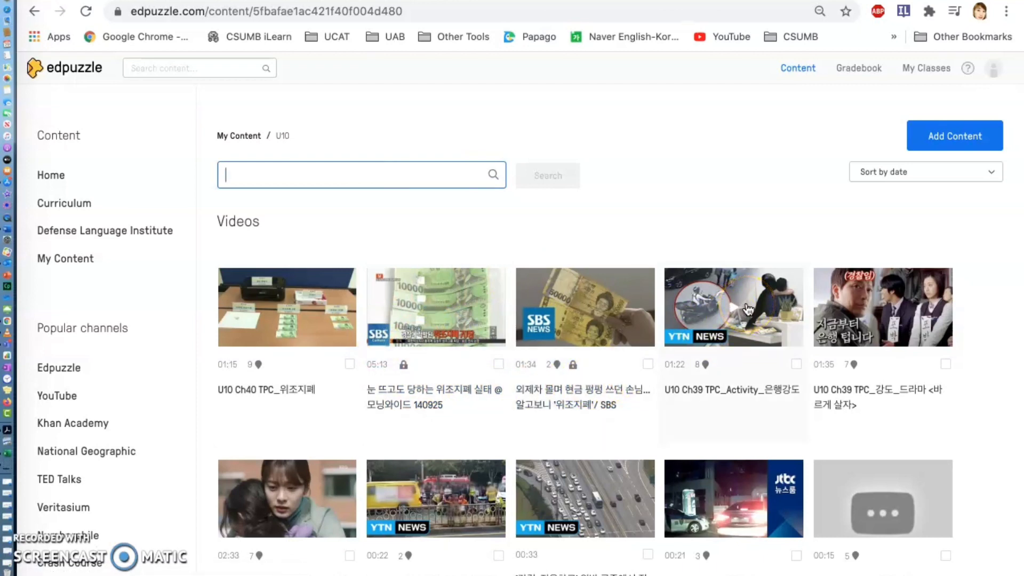
pyautogui.click(900, 317)
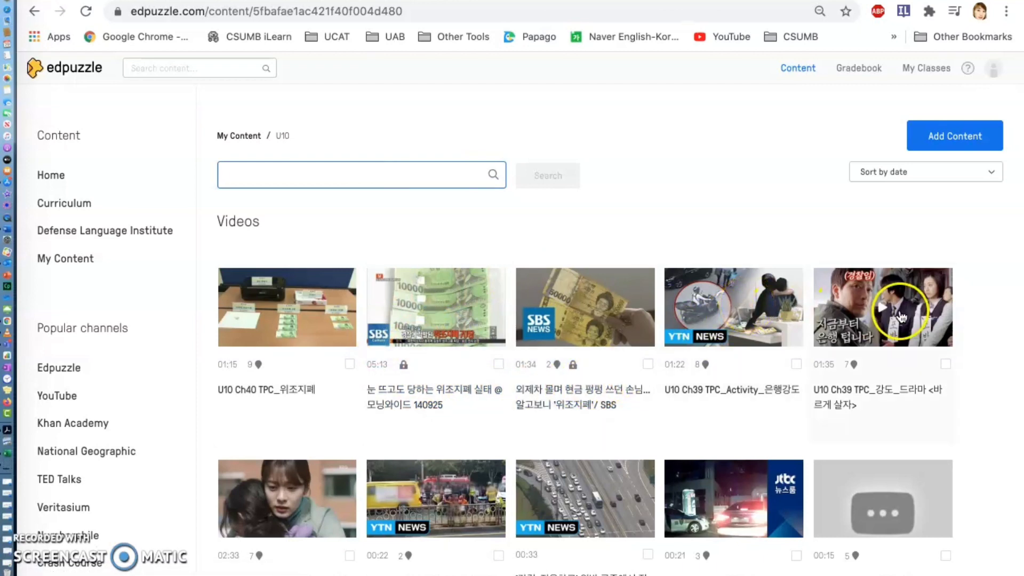
pyautogui.click(741, 302)
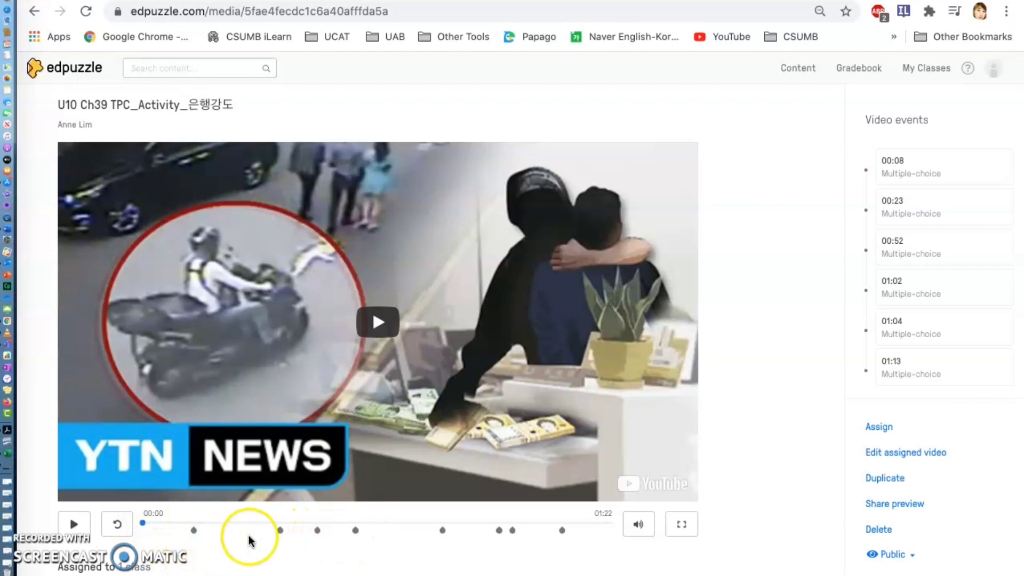
# - Play the video, submit "Bank robbery 은행 강도" as the answer to the first question, and continue
pyautogui.click(78, 524)
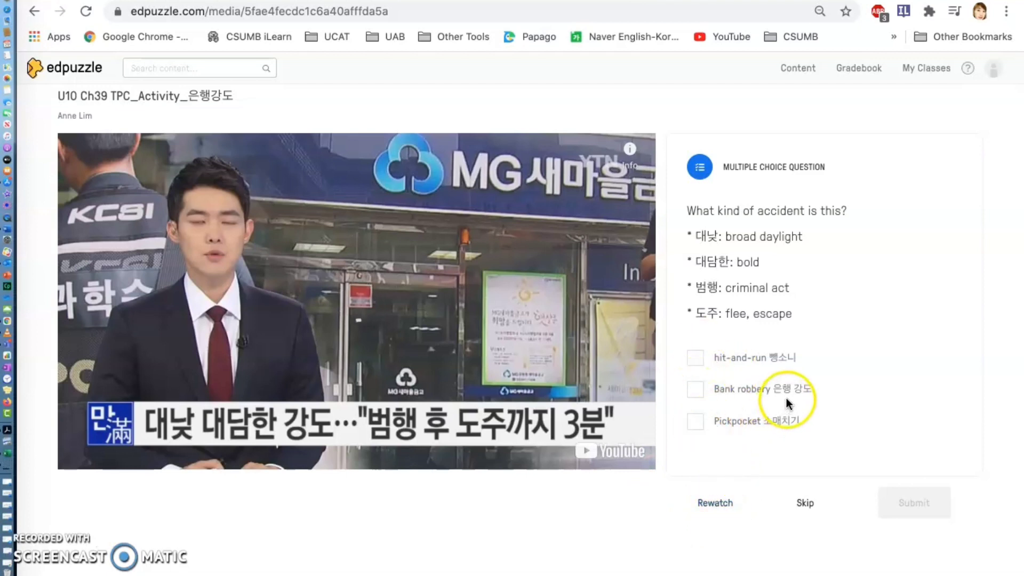
pyautogui.click(694, 391)
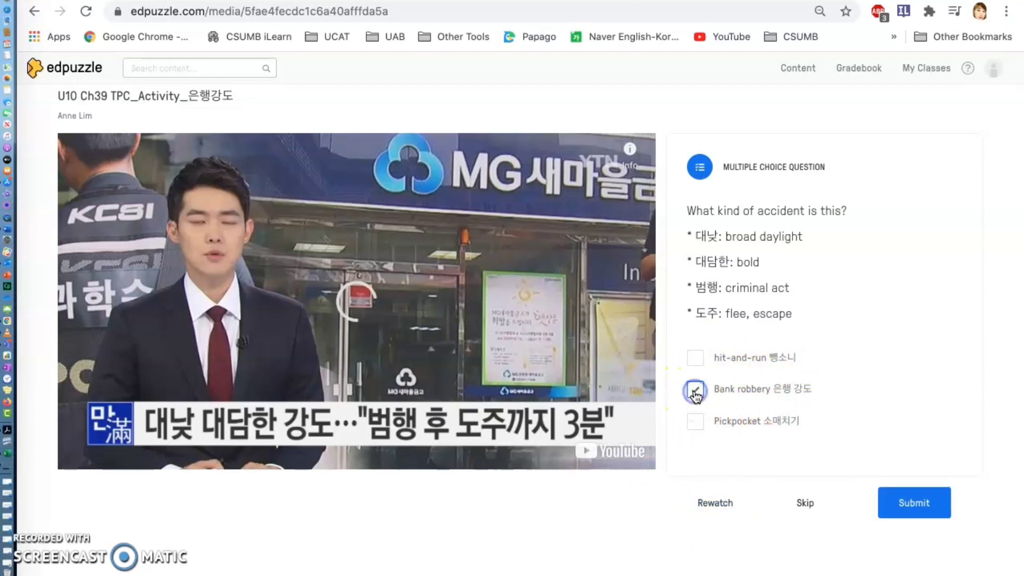
pyautogui.click(909, 500)
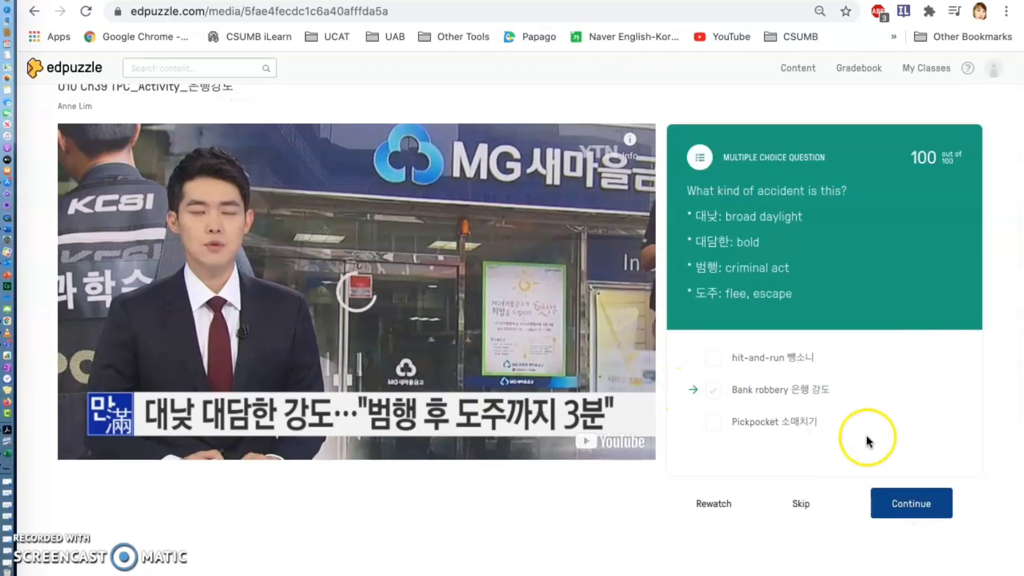
pyautogui.click(911, 503)
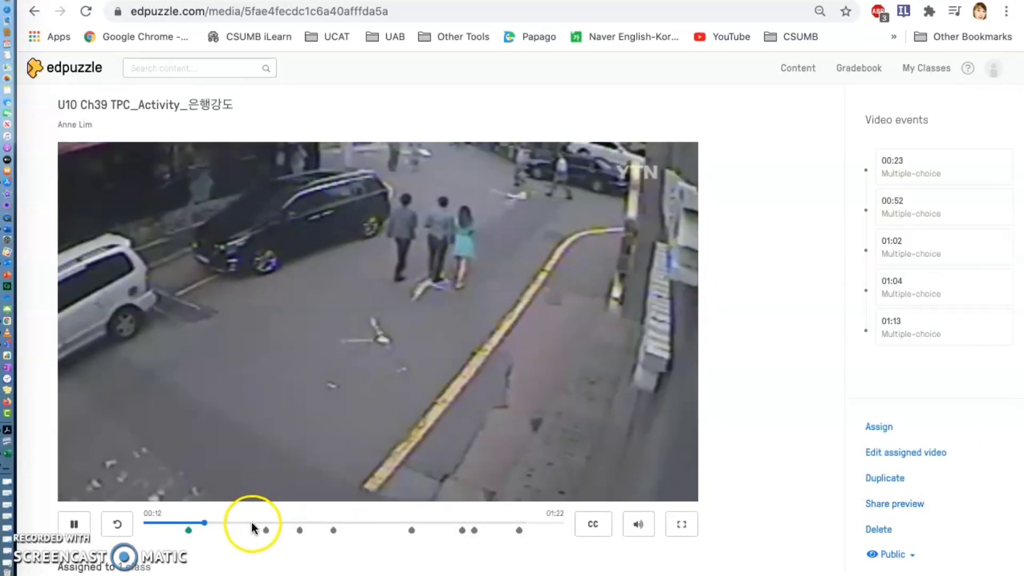
# - Jump ahead in the video, skip the question about the man on the motorcycle, and continue past the 도주했습니다 note
pyautogui.click(255, 524)
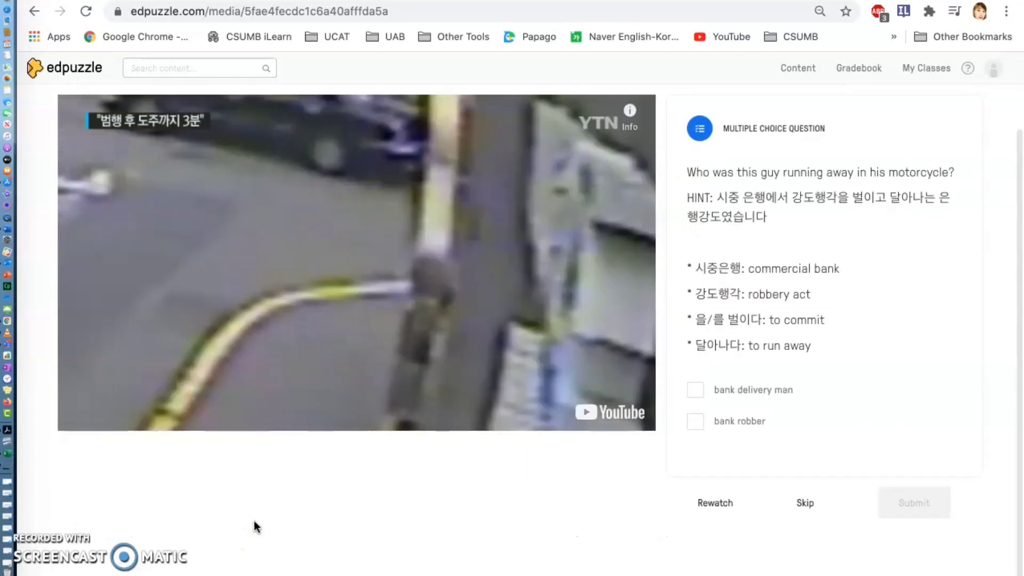
pyautogui.click(674, 288)
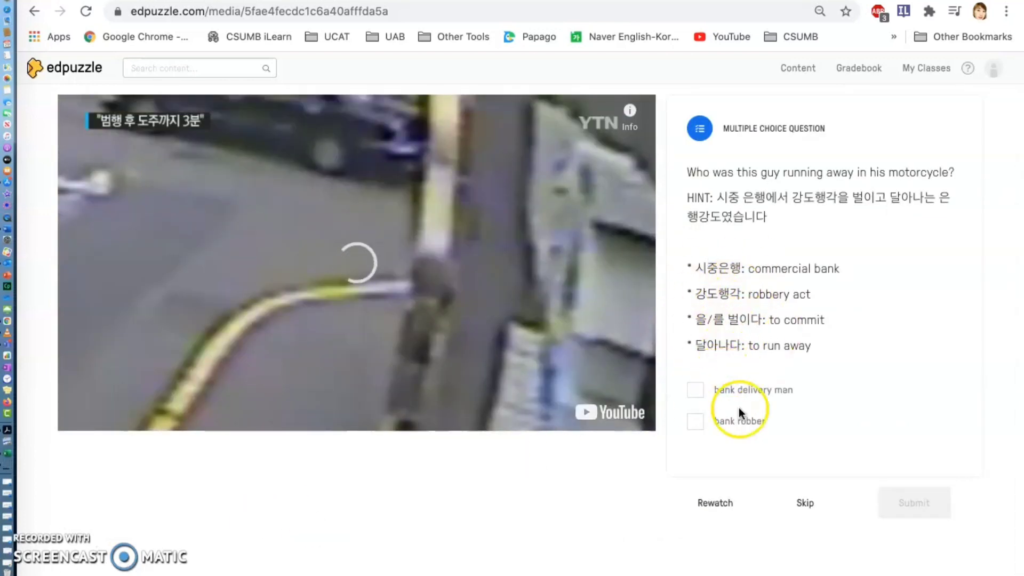
pyautogui.click(708, 416)
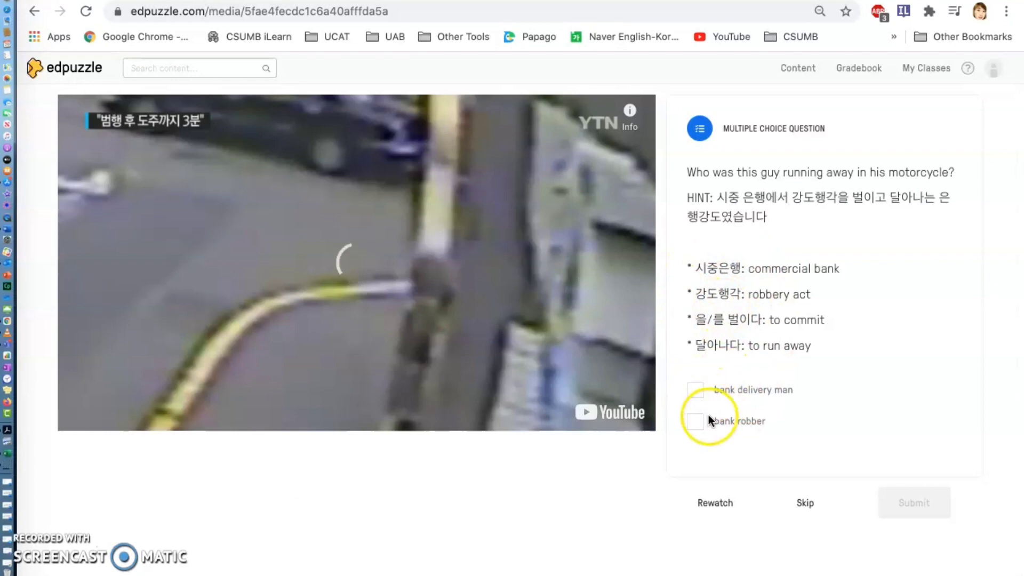
pyautogui.click(805, 505)
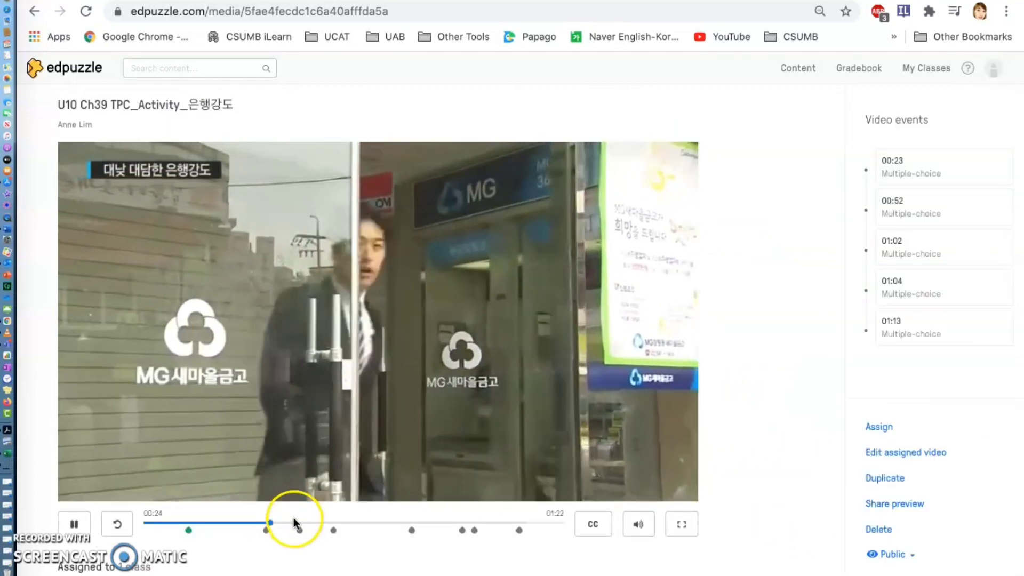
pyautogui.click(289, 524)
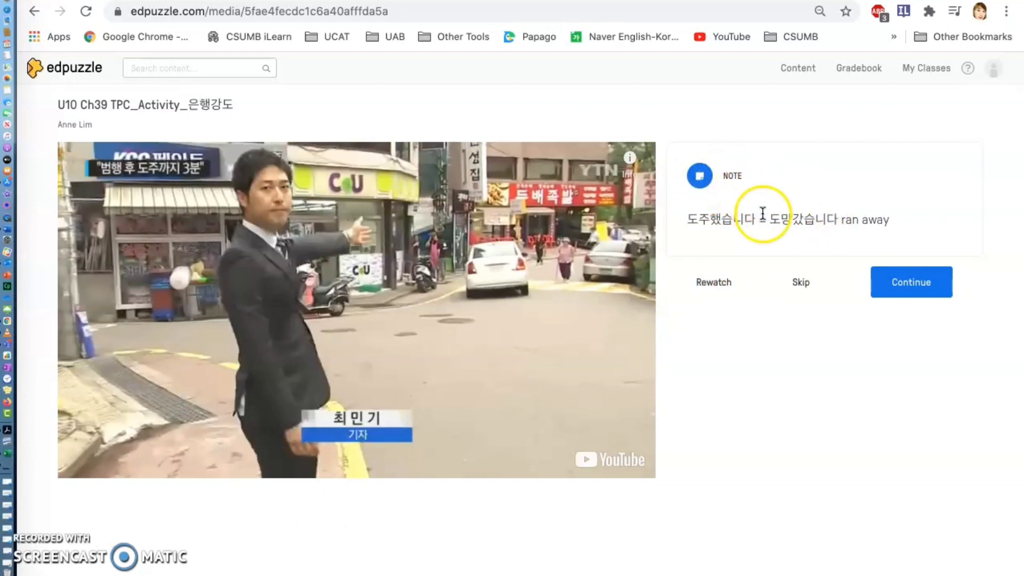
pyautogui.click(899, 282)
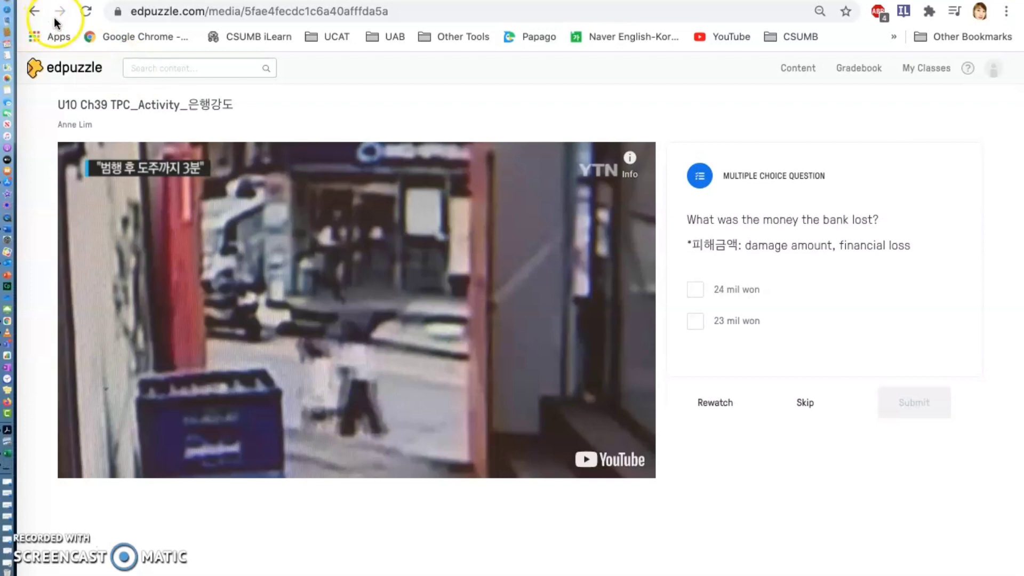
# - Go back to the U10 folder and open Edpuzzle's YouTube channel search
pyautogui.click(32, 11)
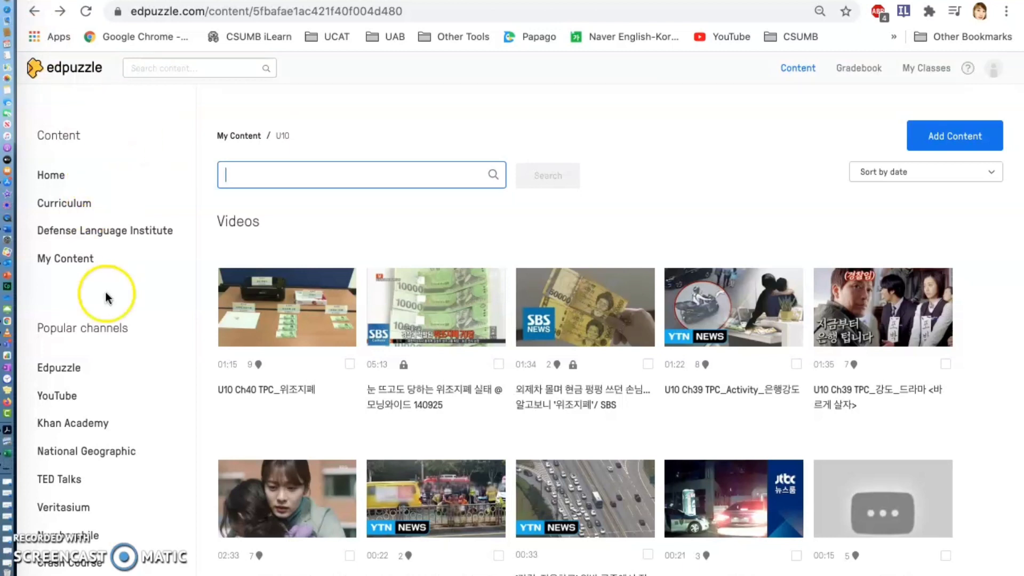
pyautogui.click(71, 396)
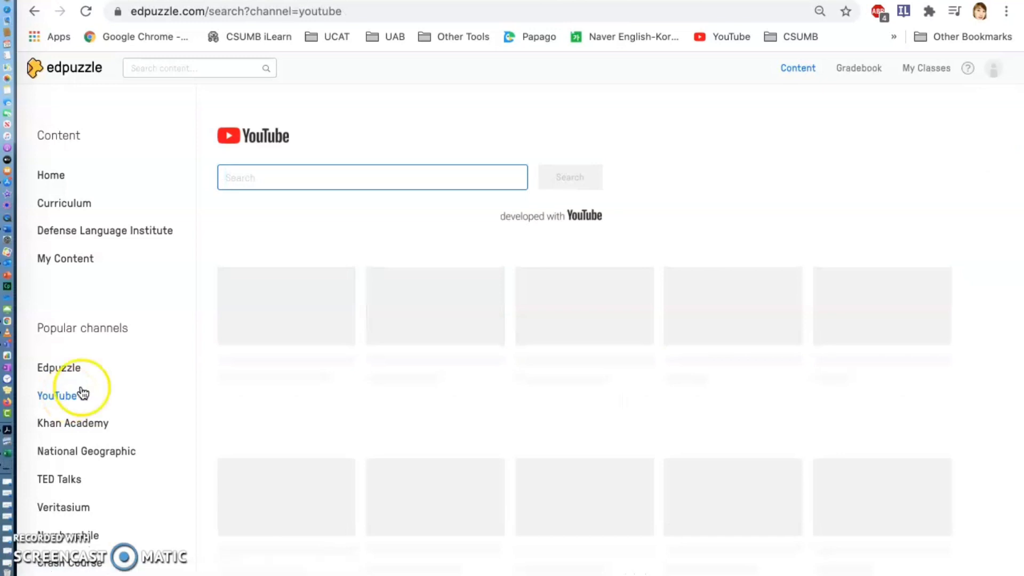
pyautogui.click(269, 176)
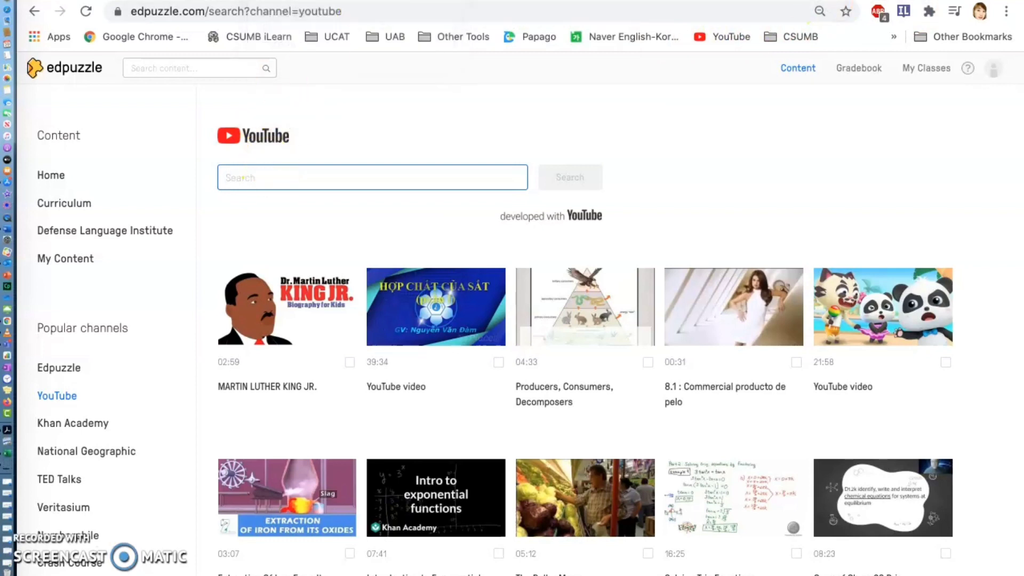
# - Switch to YouTube, search for 한국정부 구조, and return to the diet song video
pyautogui.click(321, 1)
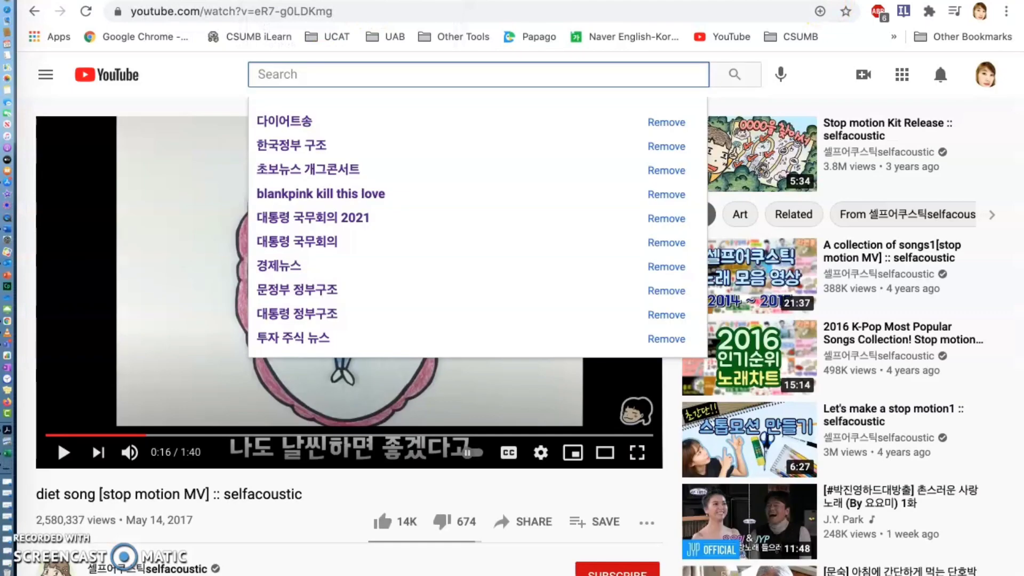
pyautogui.click(309, 144)
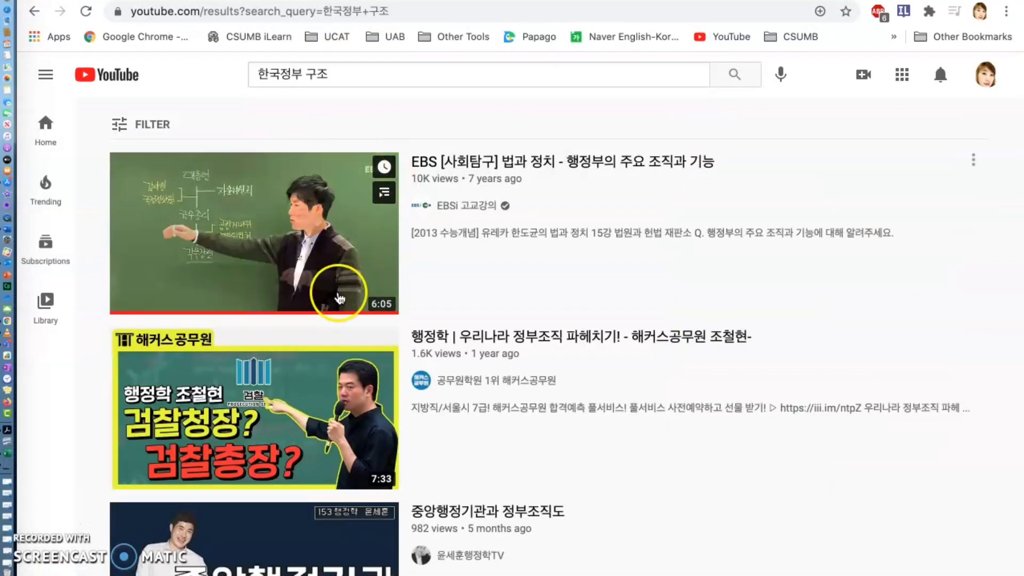
pyautogui.click(34, 11)
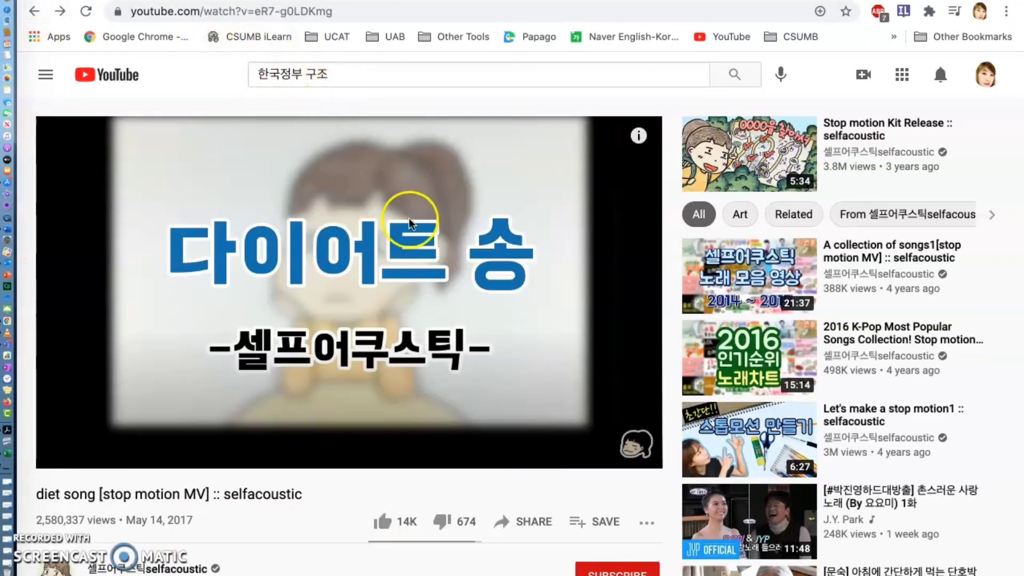
# - Pause the diet song video and copy its share link
pyautogui.click(65, 452)
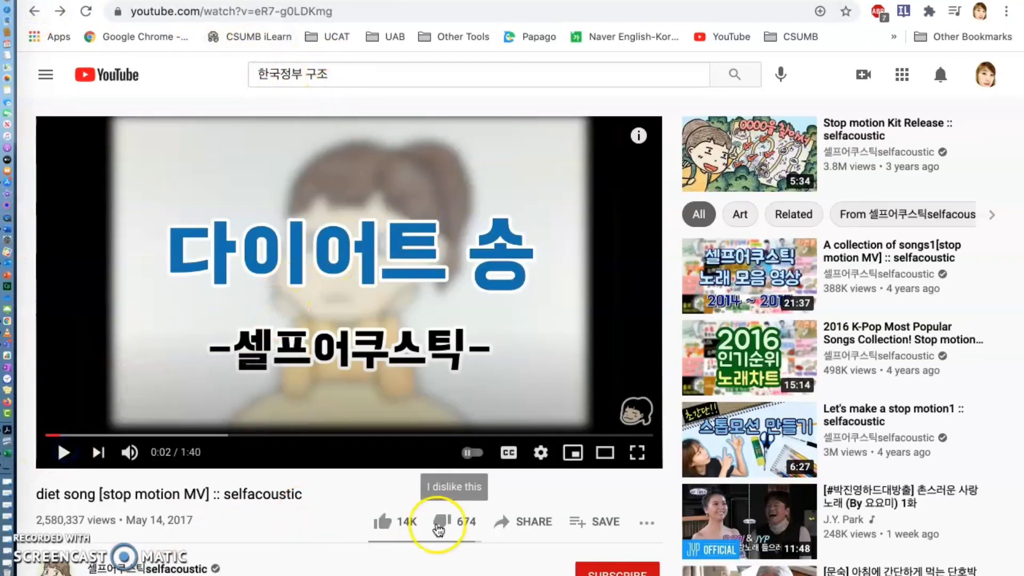
pyautogui.click(539, 525)
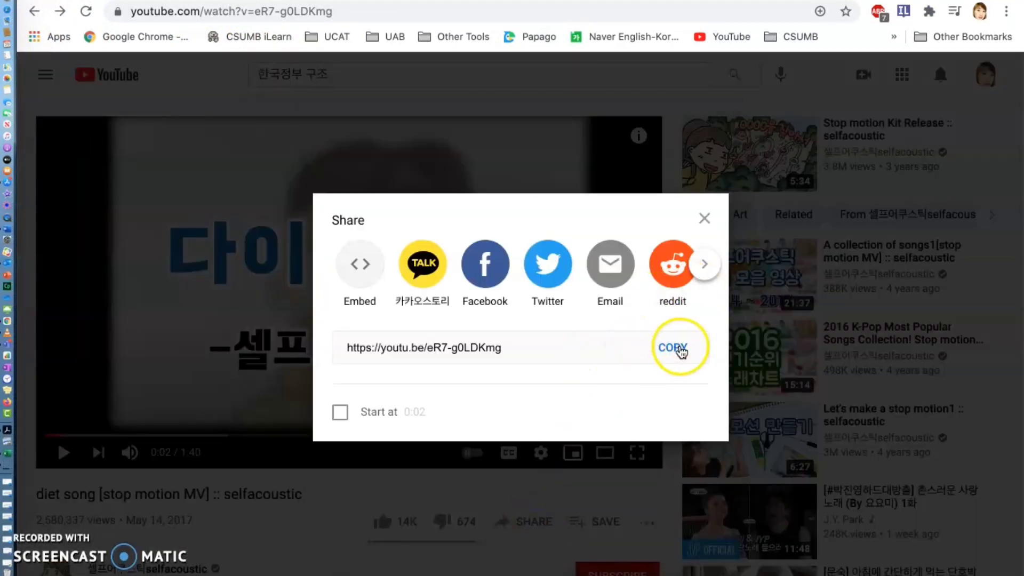
pyautogui.click(673, 347)
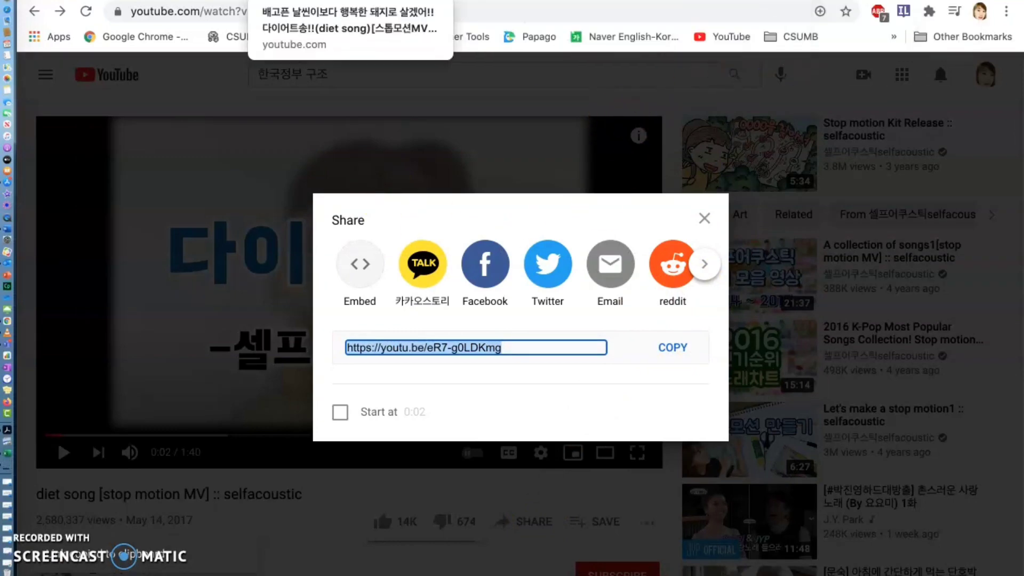
# - Switch back to Edpuzzle and search its content with the copied YouTube link to bring the diet song into the video editor
pyautogui.click(128, 1)
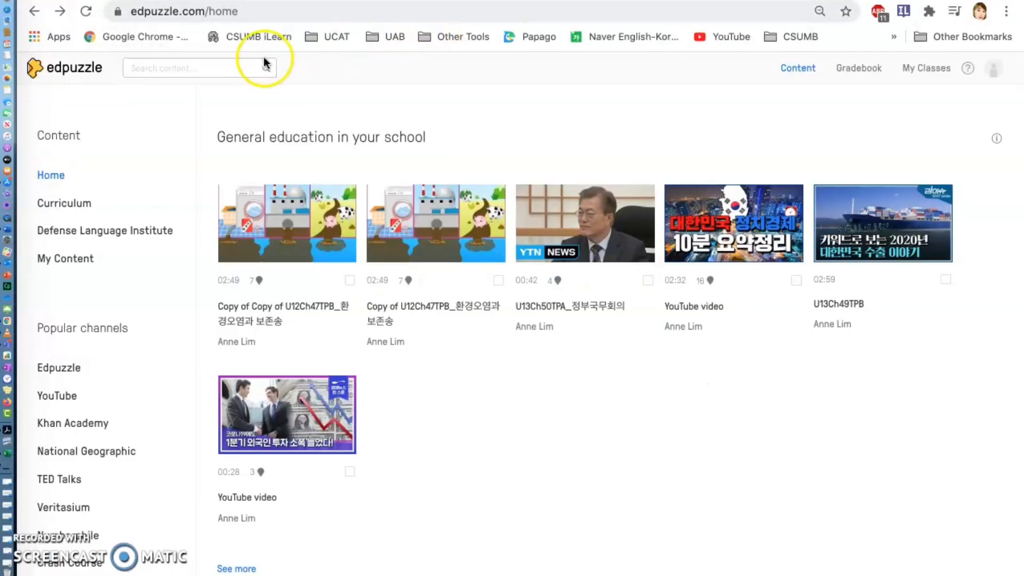
pyautogui.click(163, 67)
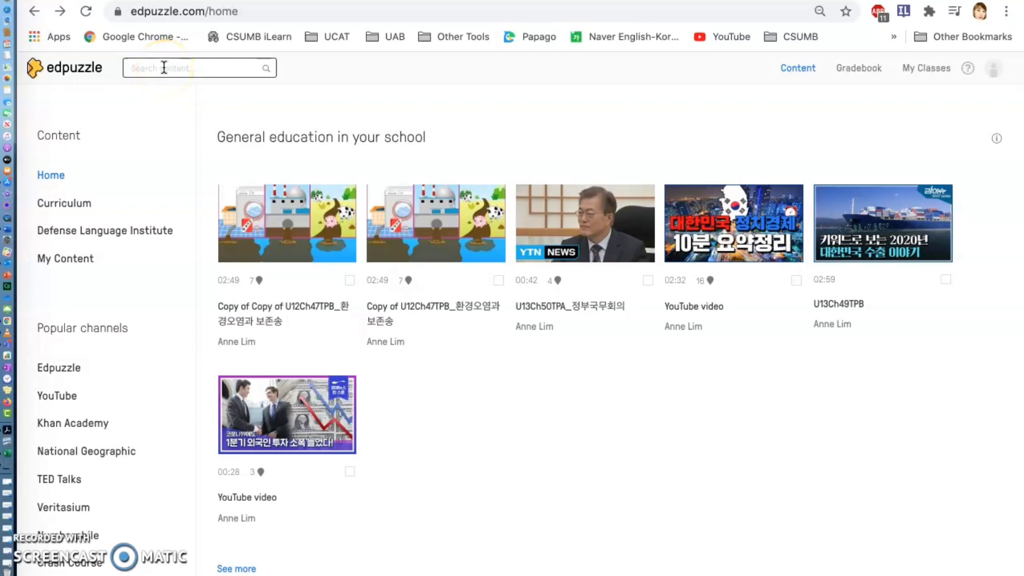
pyautogui.click(171, 71)
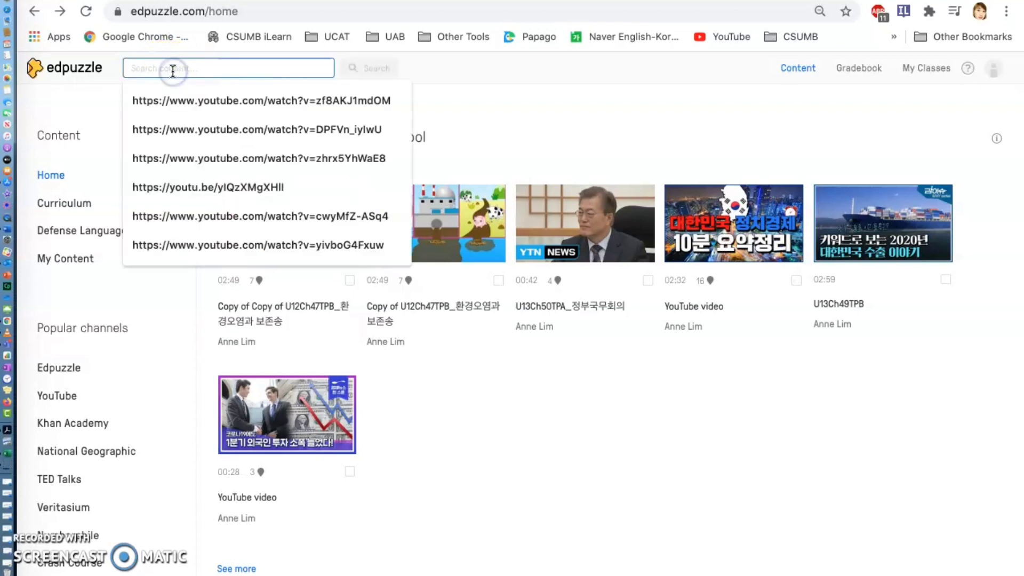
pyautogui.press('super+v')
pyautogui.click(361, 79)
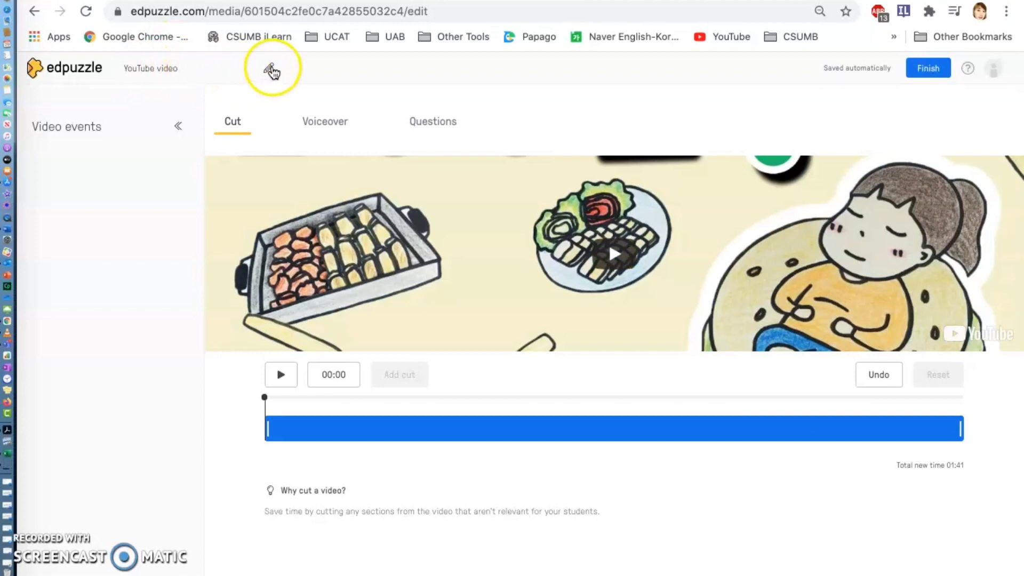
# - Rename the video to 다이어트송_01 and save the title
pyautogui.click(272, 71)
pyautogui.click(179, 68)
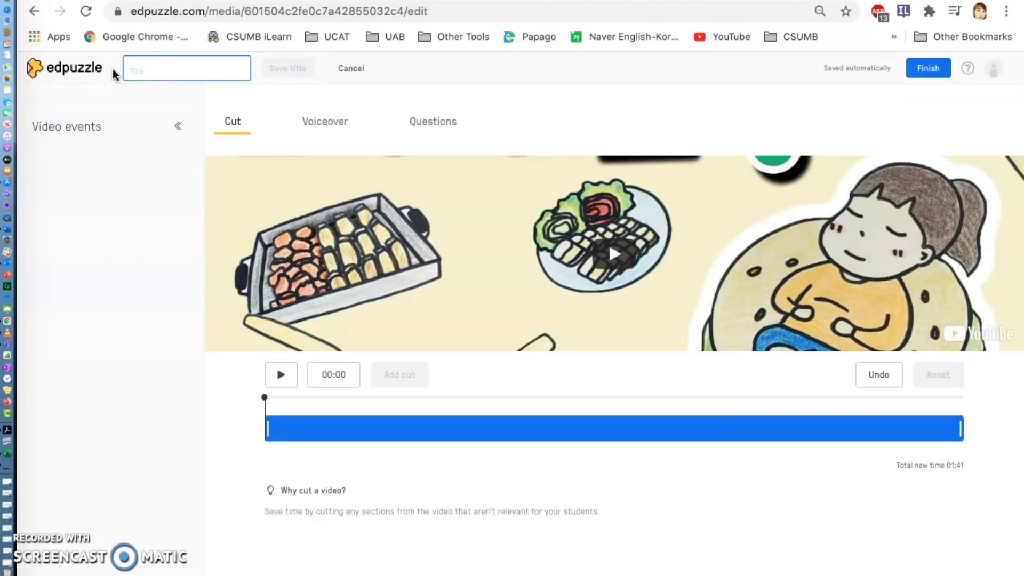
pyautogui.write('ek')
pyautogui.press('BackSpace')
pyautogui.press('BackSpace')
pyautogui.write('다')
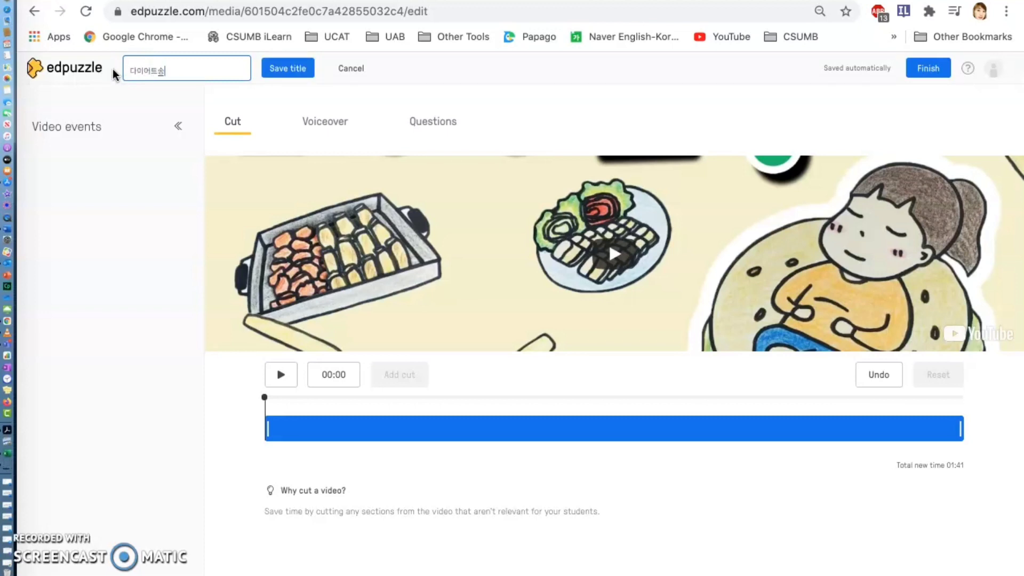
pyautogui.write('이어트송_01')
pyautogui.click(288, 69)
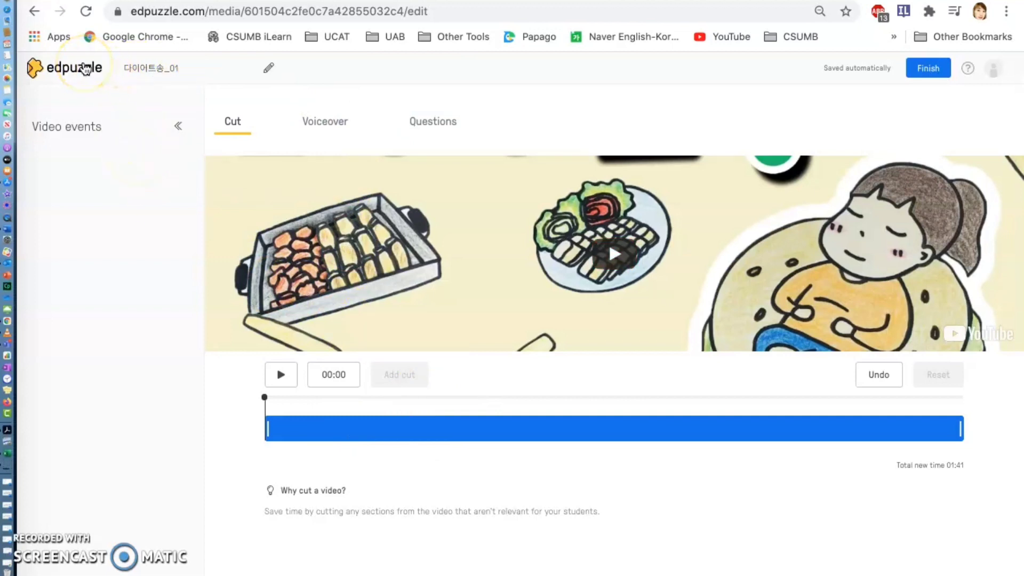
# - Return to the Edpuzzle home page and open the Defense Language Institute content
pyautogui.click(84, 67)
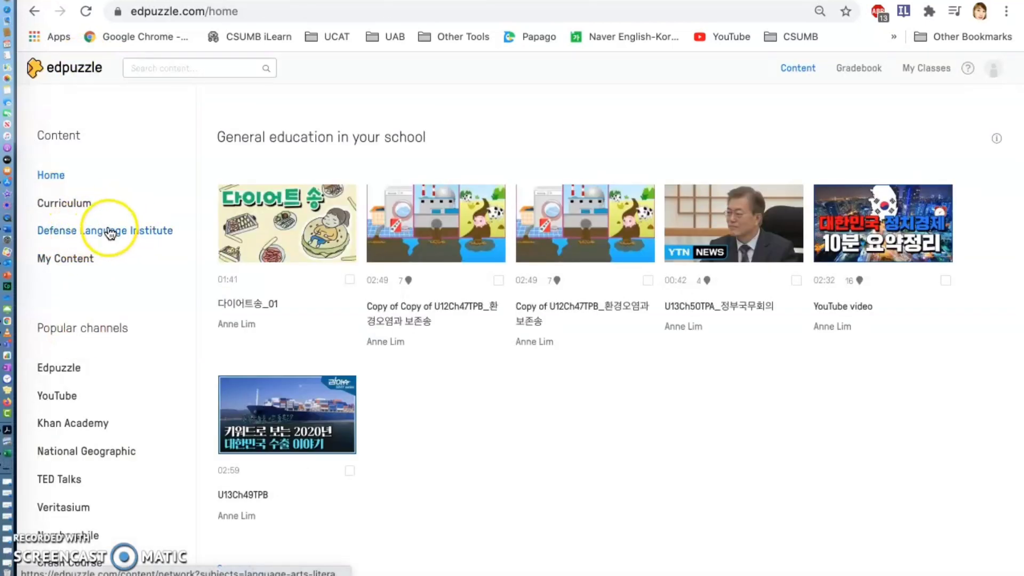
pyautogui.click(110, 232)
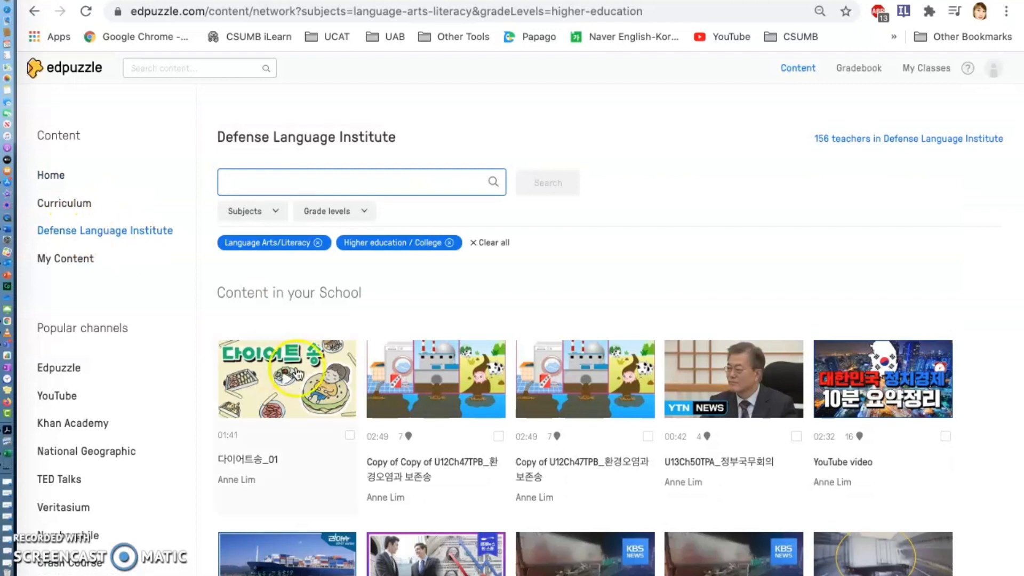
# - Look through the folders and videos in My Content and return to the Defense Language Institute content
pyautogui.click(69, 258)
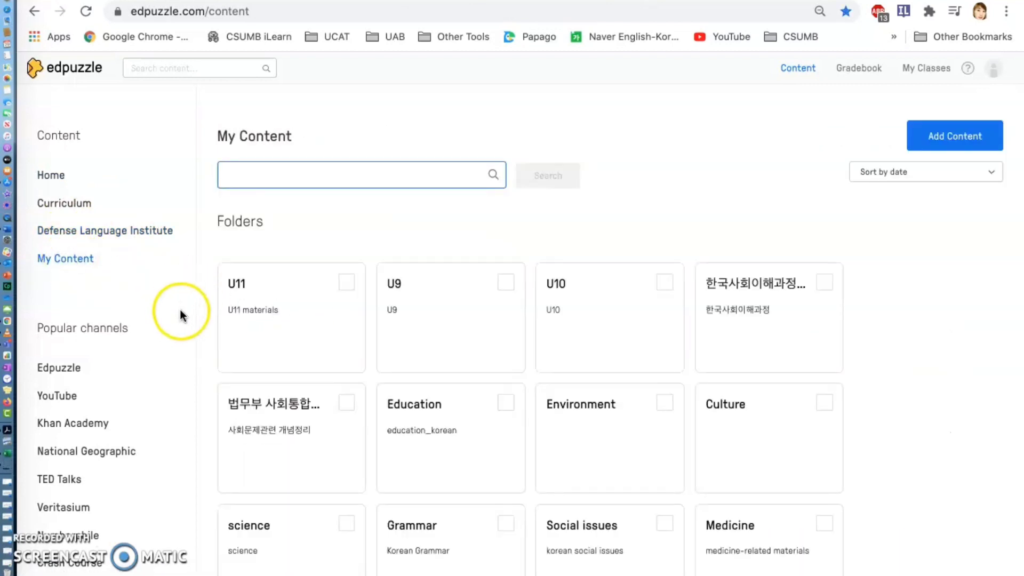
pyautogui.scroll(-2, 180, 310)
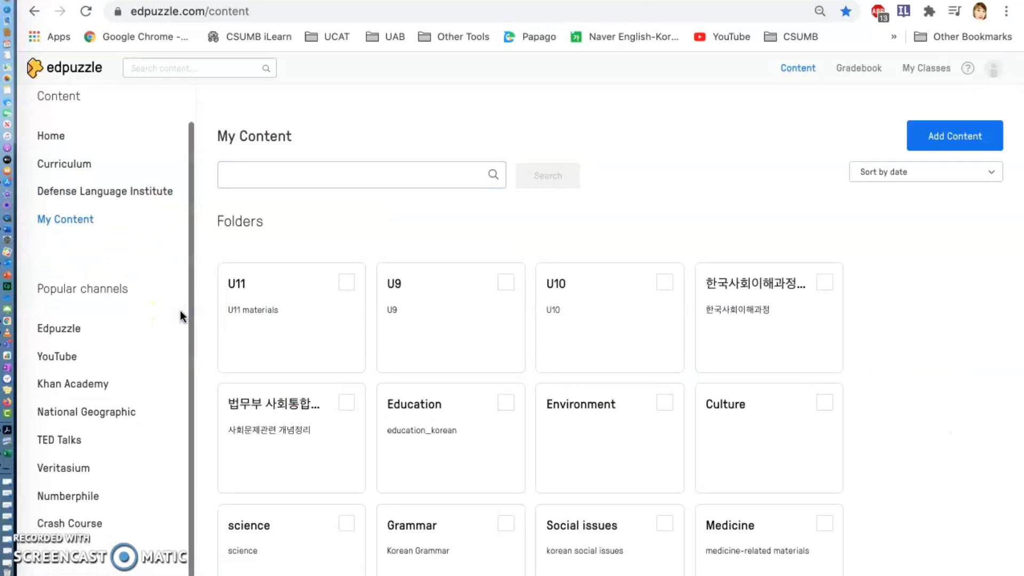
pyautogui.scroll(-3, 951, 376)
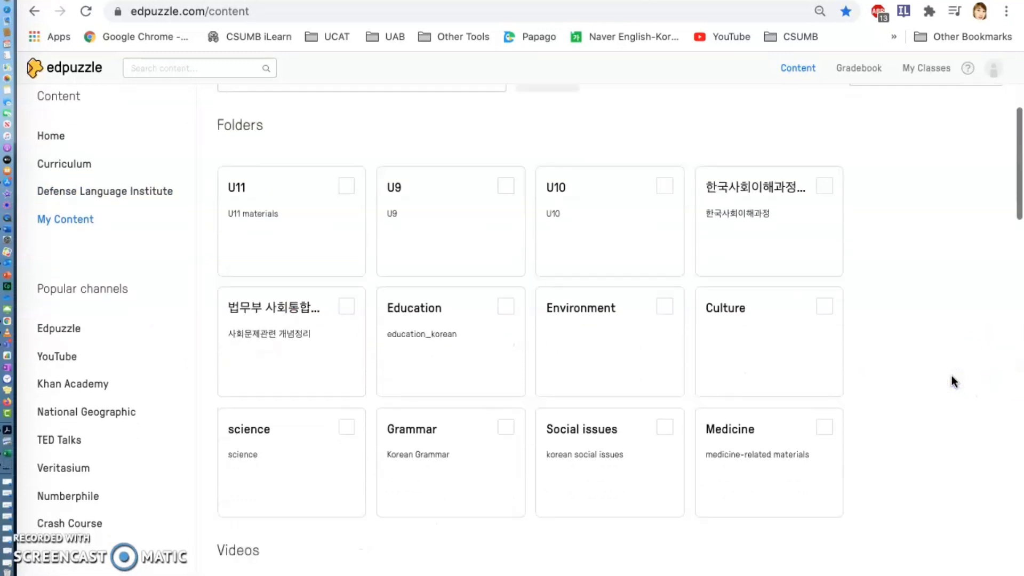
pyautogui.scroll(-5, 951, 375)
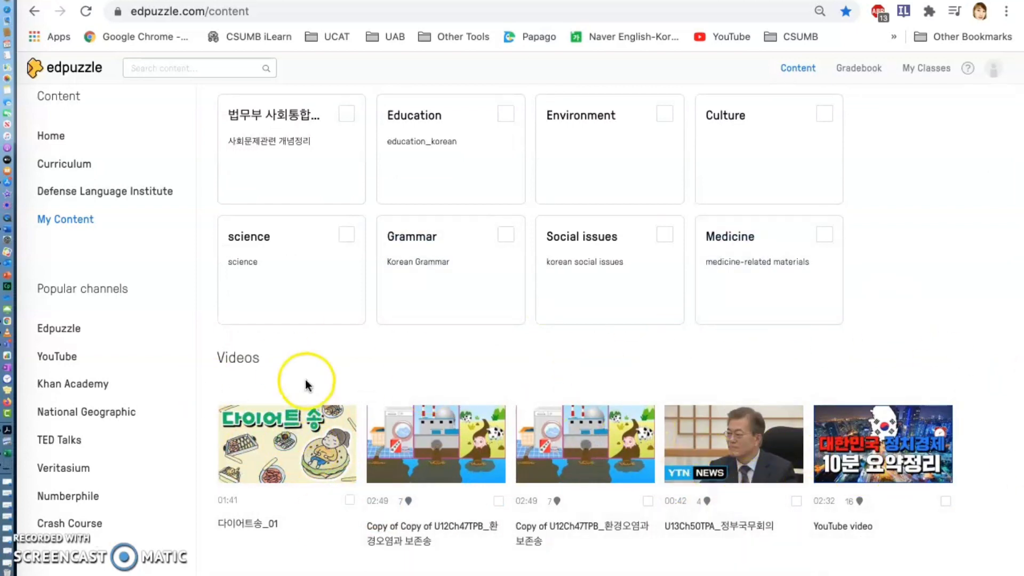
pyautogui.click(140, 196)
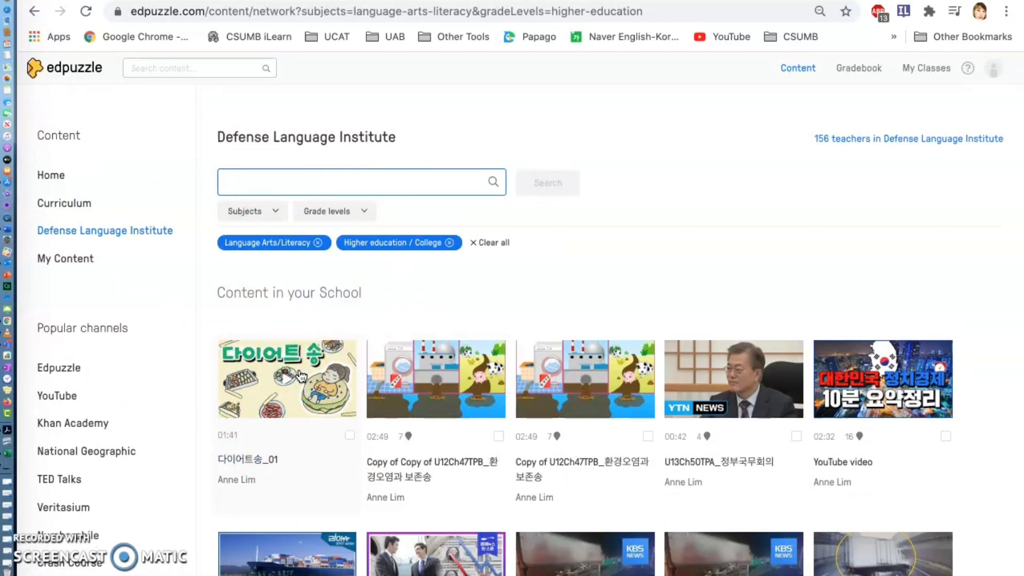
# - Open the 다이어트송_01 video for editing from the school content and go back to the listing
pyautogui.click(350, 437)
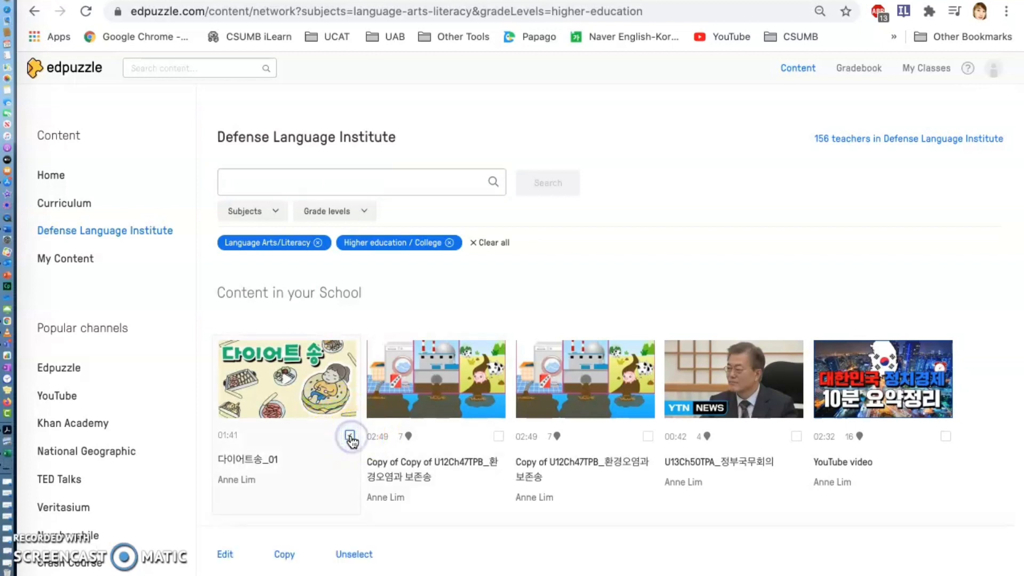
pyautogui.click(227, 554)
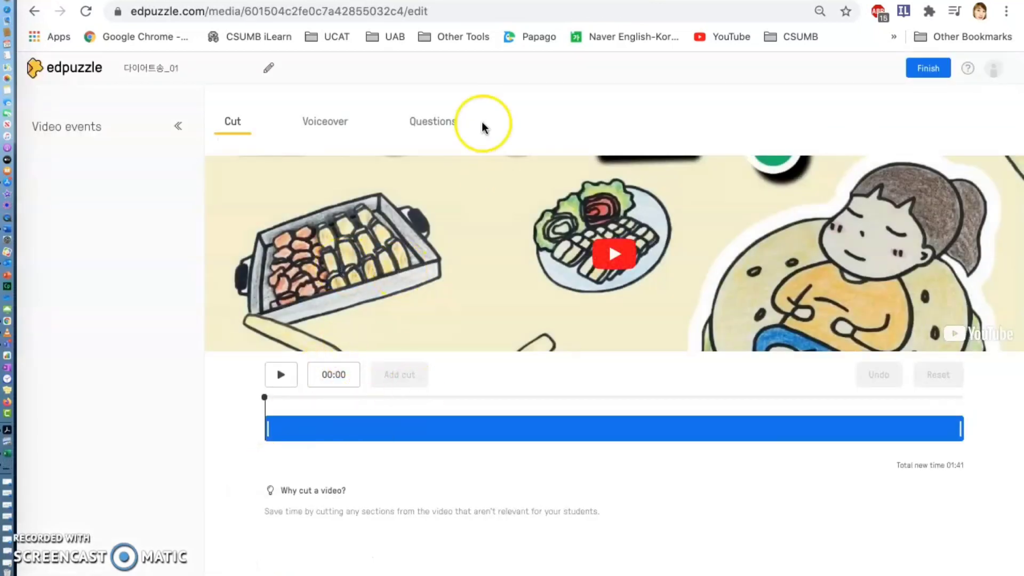
pyautogui.click(32, 9)
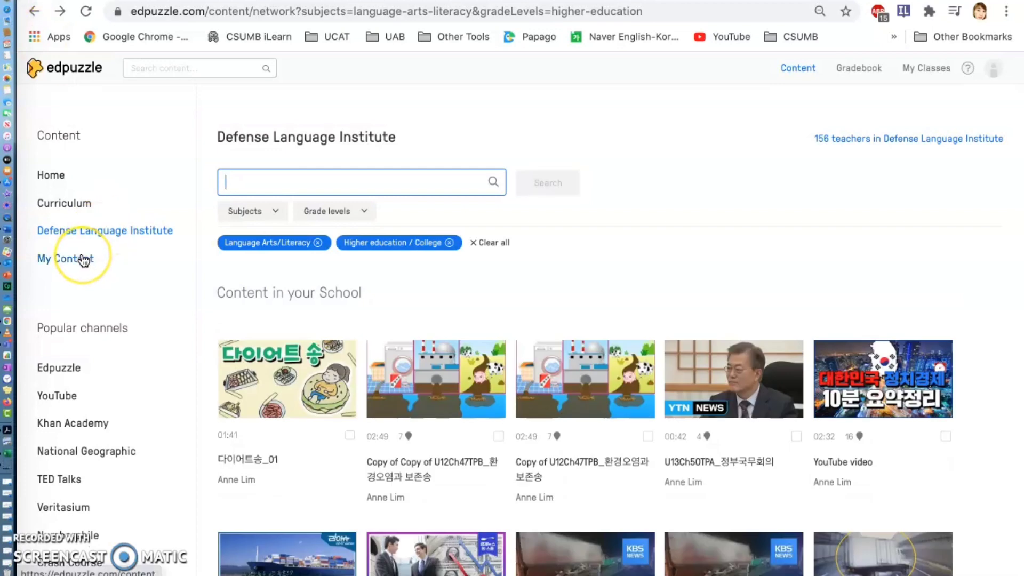
# - Find the 다이어트송_01 video in My Content, open its page and start editing it
pyautogui.click(82, 259)
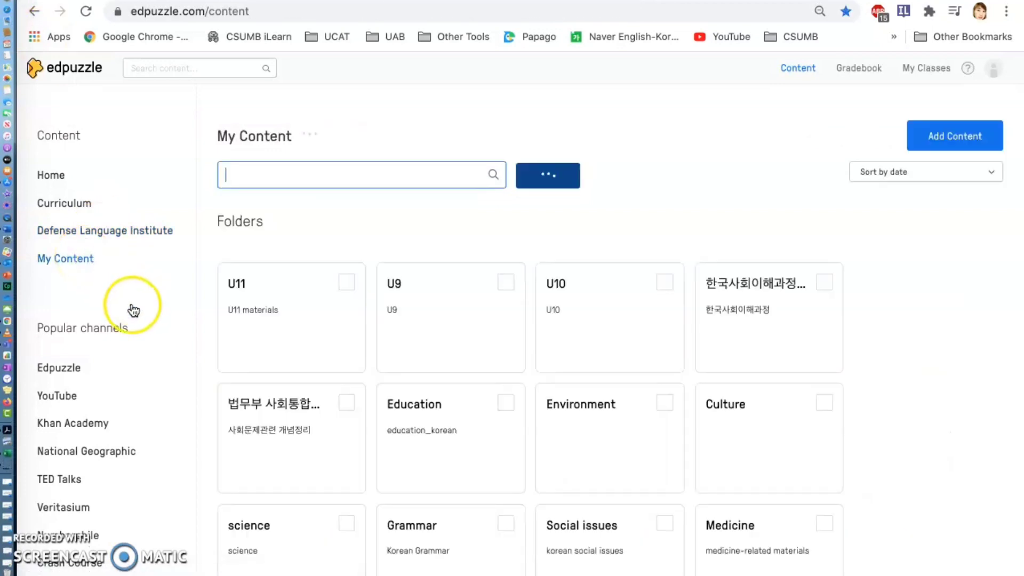
pyautogui.rightClick(870, 455)
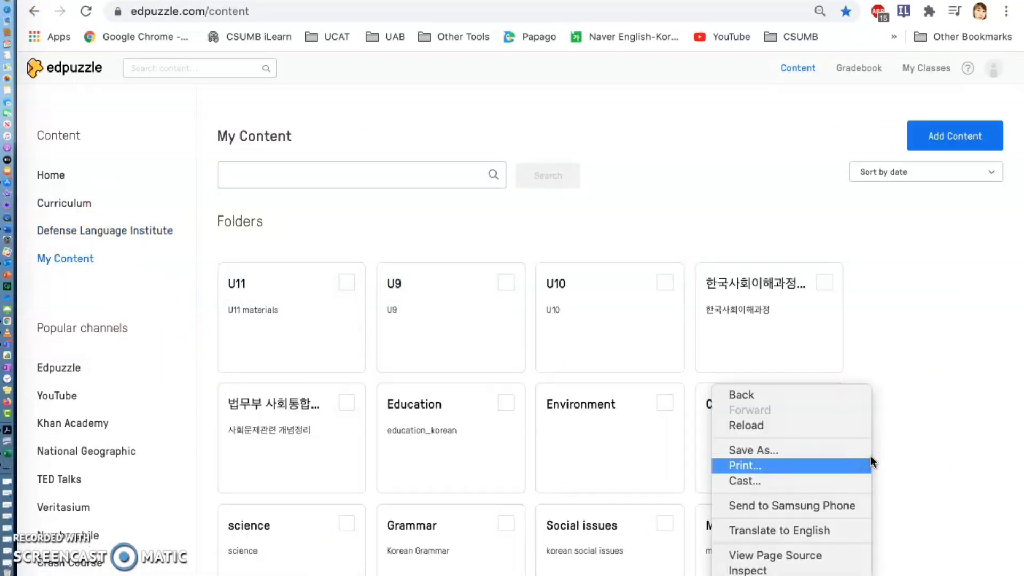
pyautogui.click(906, 455)
pyautogui.scroll(-5, 907, 451)
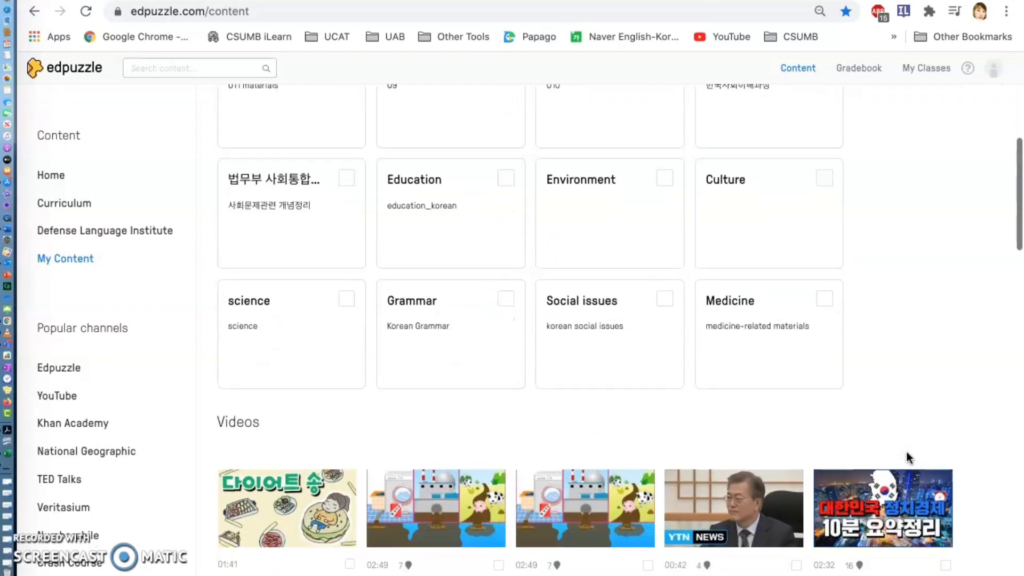
pyautogui.click(320, 444)
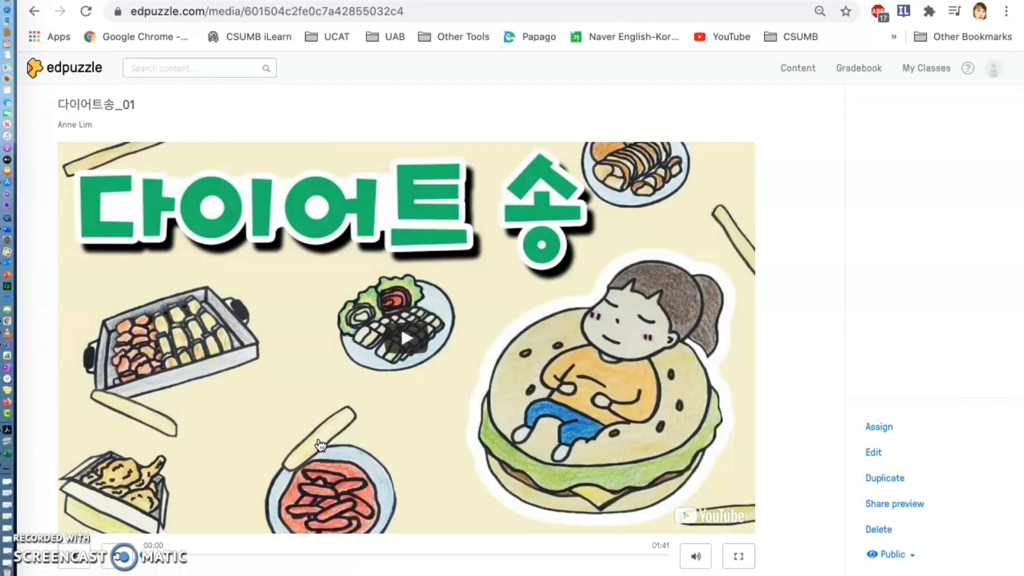
pyautogui.click(675, 473)
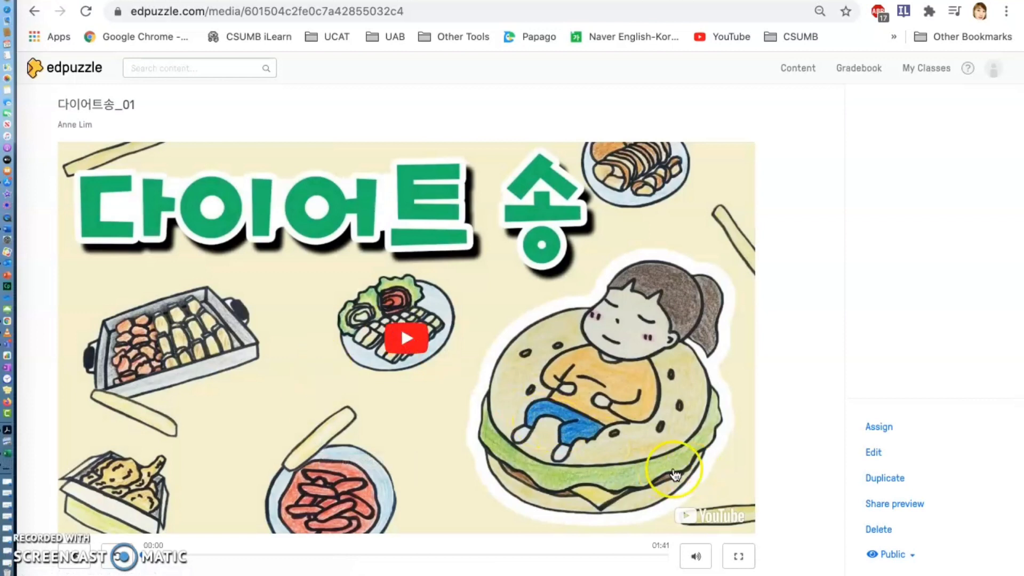
pyautogui.click(877, 453)
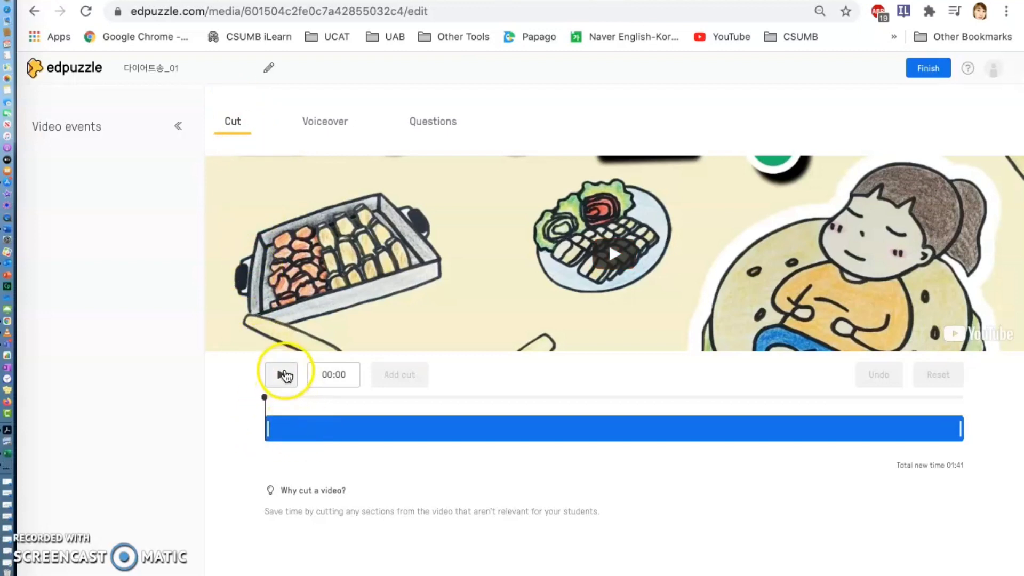
# - Play the first moments of the video and trim its opening so that it starts at about 00:01
pyautogui.click(282, 374)
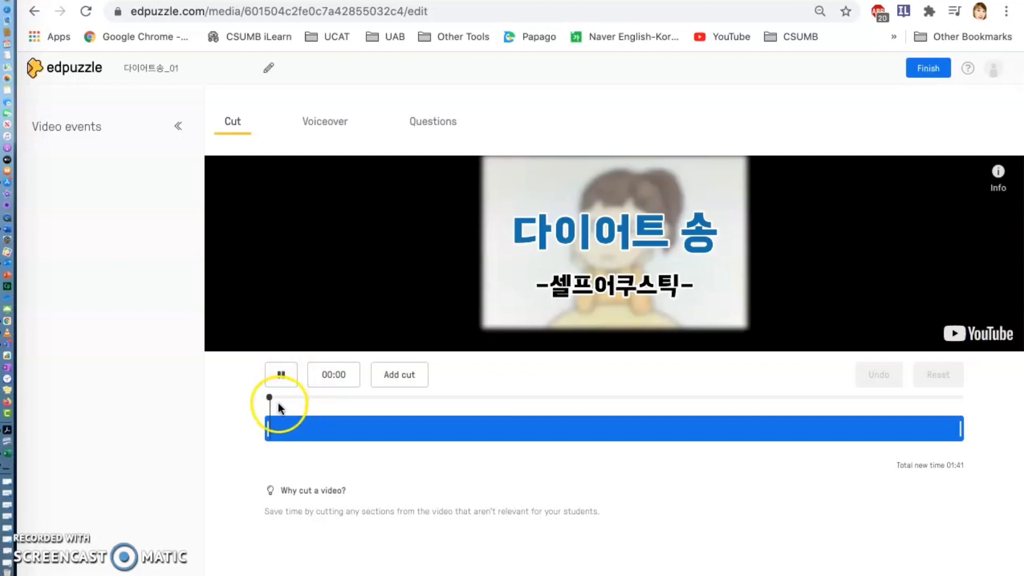
pyautogui.click(281, 374)
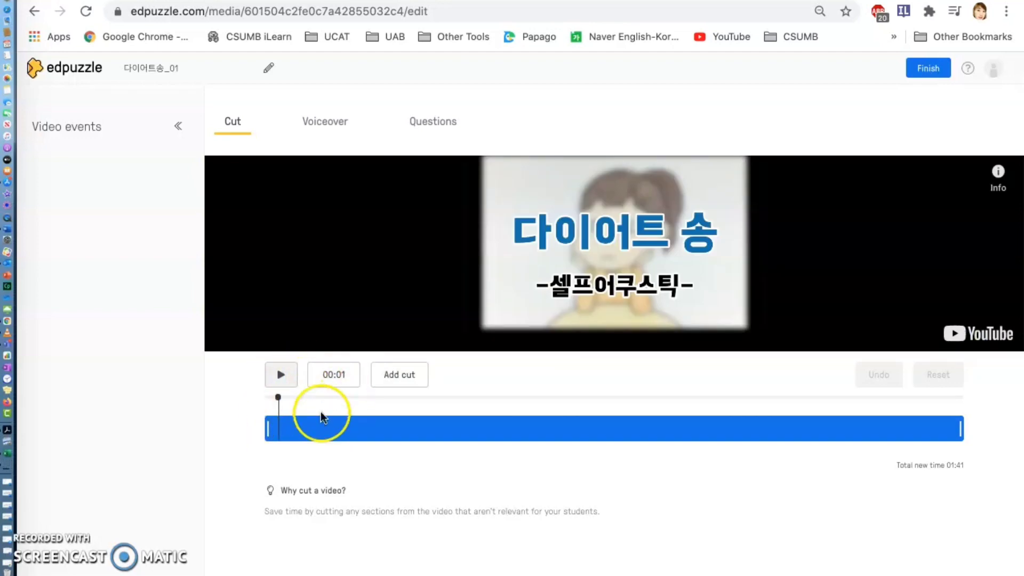
pyautogui.click(266, 424)
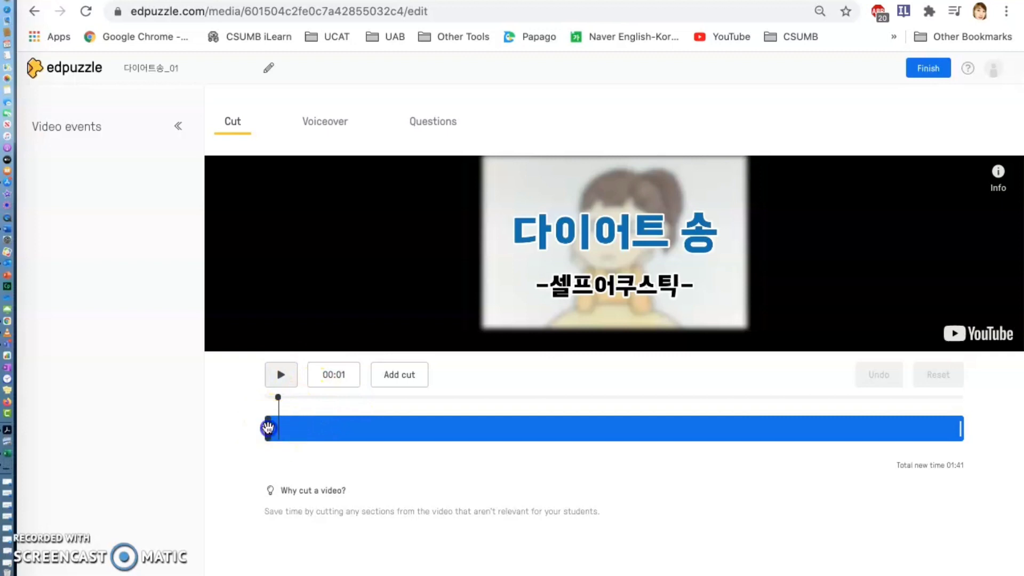
pyautogui.moveTo(273, 428); pyautogui.dragTo(273, 428)
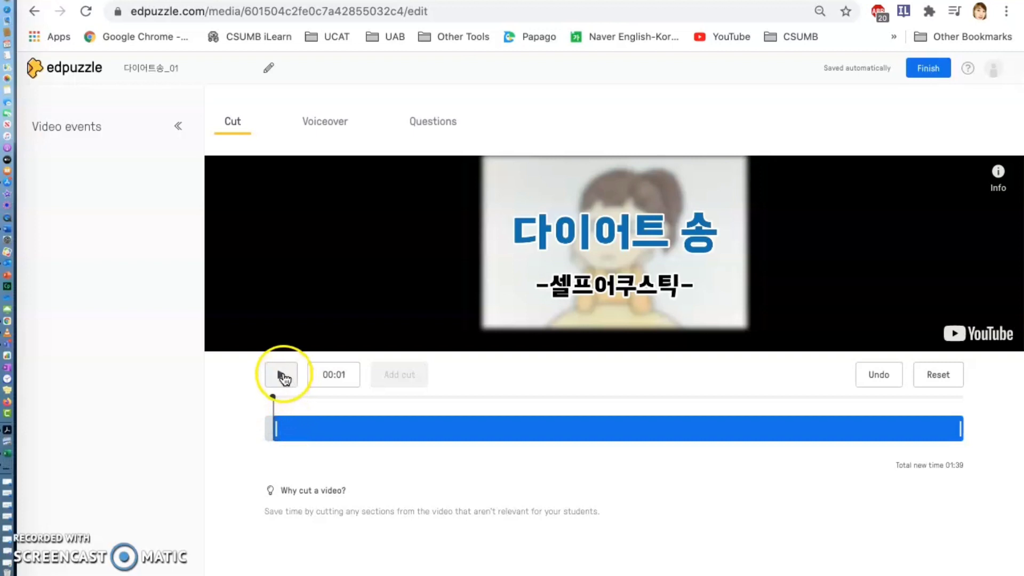
# - Play the trimmed opening up to about 00:07 and examine the voiceover option for the video
pyautogui.click(283, 376)
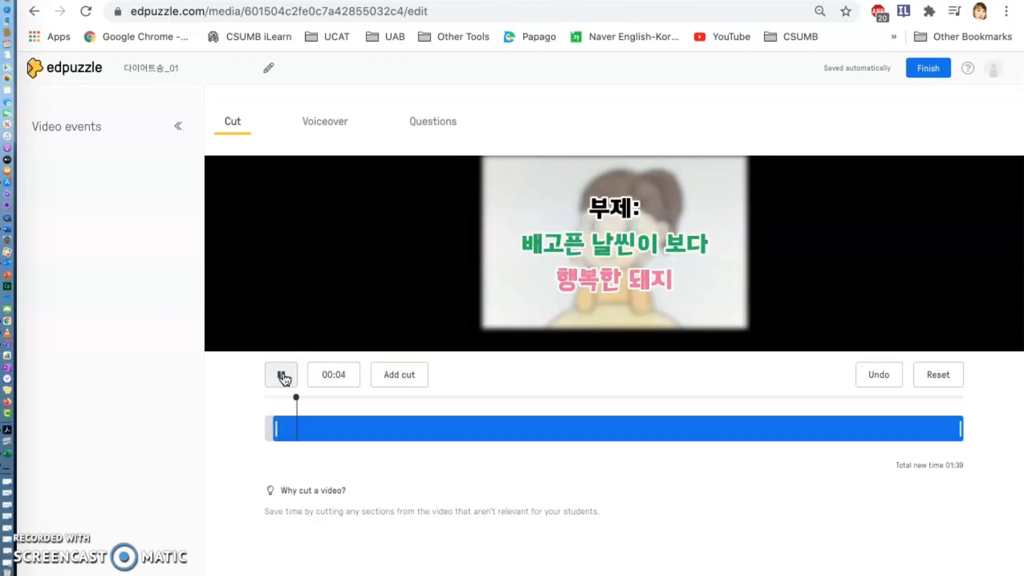
pyautogui.click(283, 376)
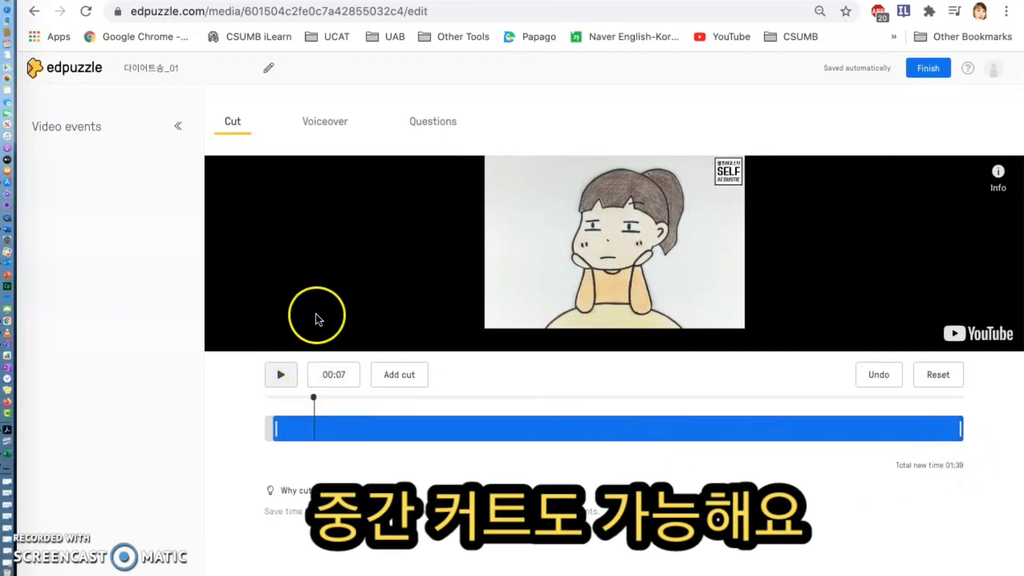
pyautogui.click(332, 122)
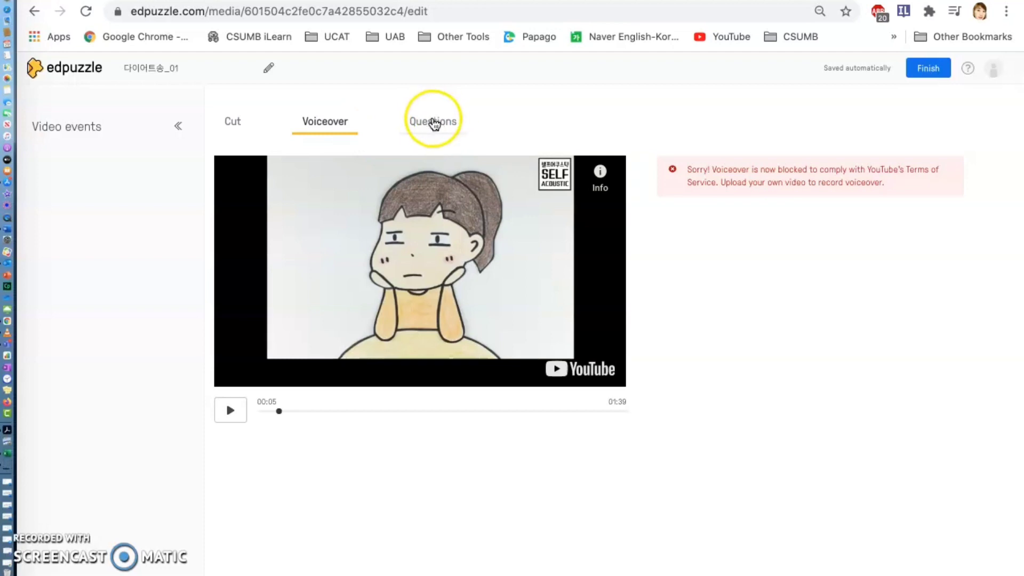
# - Add and save an open-ended question at 00:15 of the video asking "이 여자는 무엇을 바랍니까?"
pyautogui.click(435, 123)
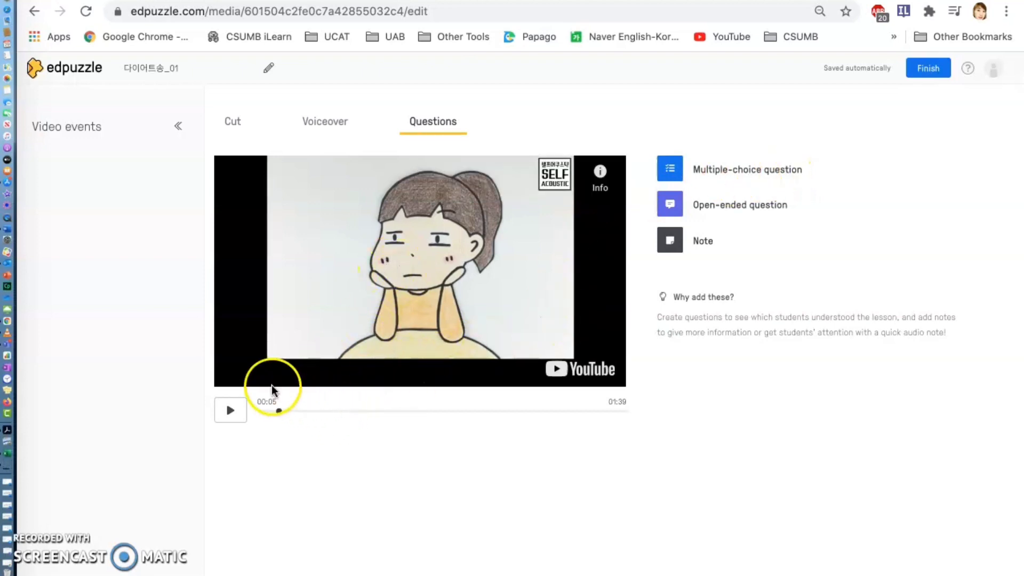
pyautogui.click(230, 410)
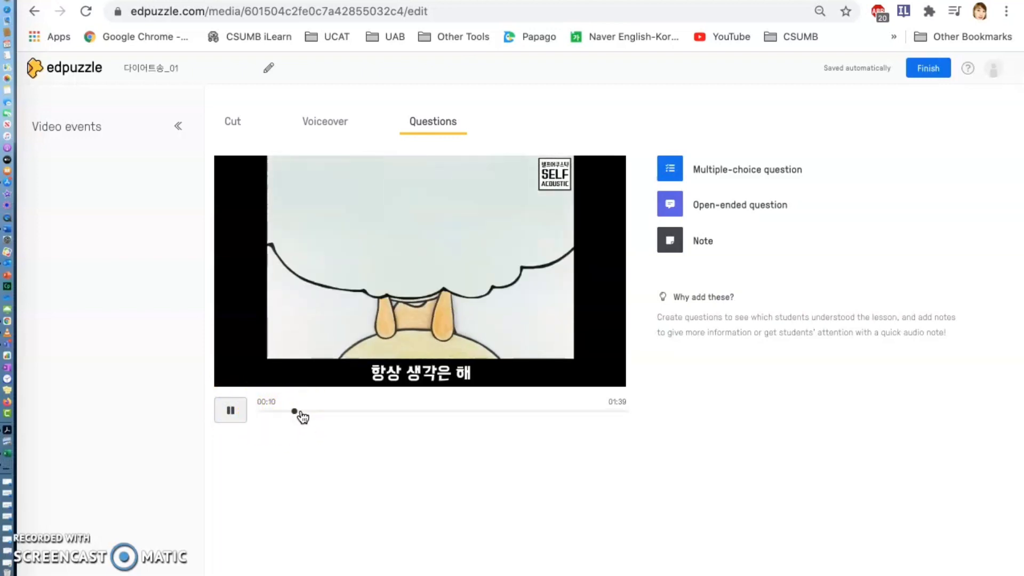
pyautogui.click(235, 412)
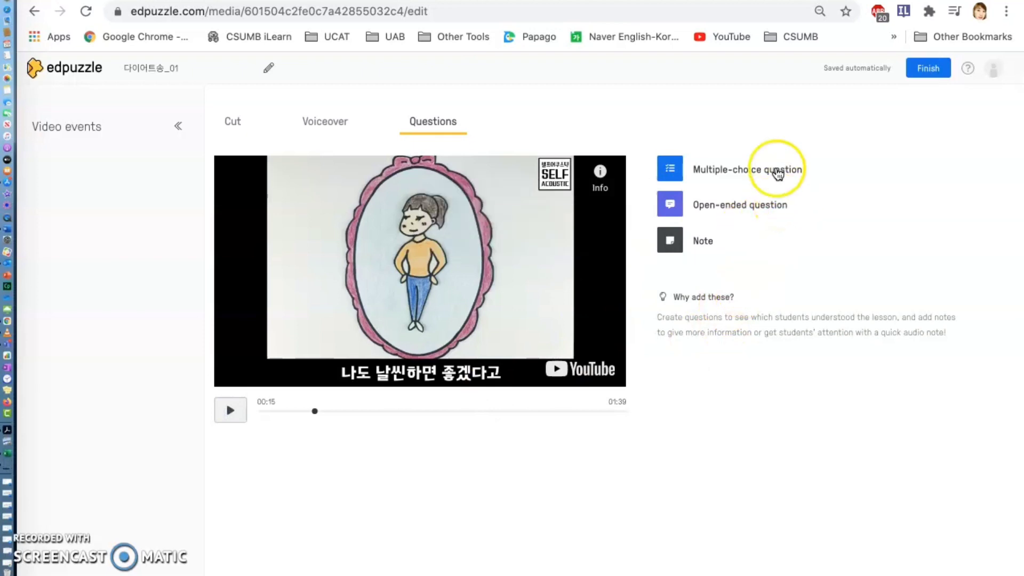
pyautogui.click(739, 207)
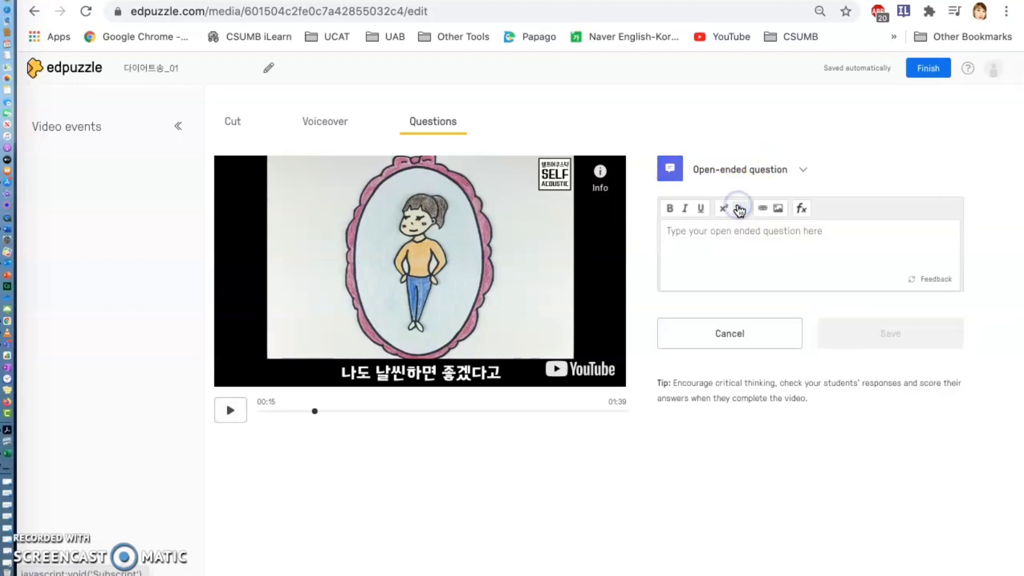
pyautogui.click(718, 244)
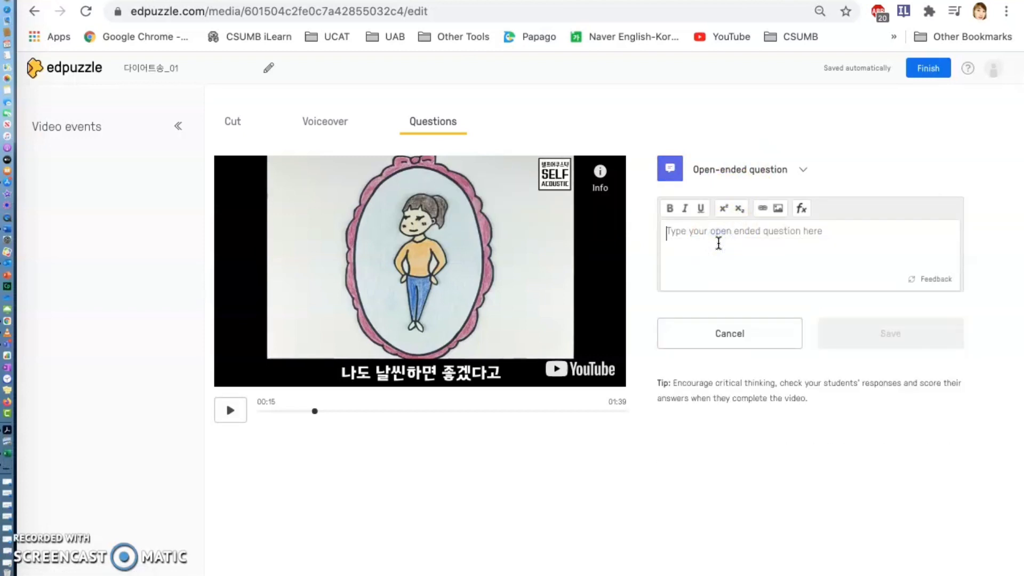
pyautogui.write('이')
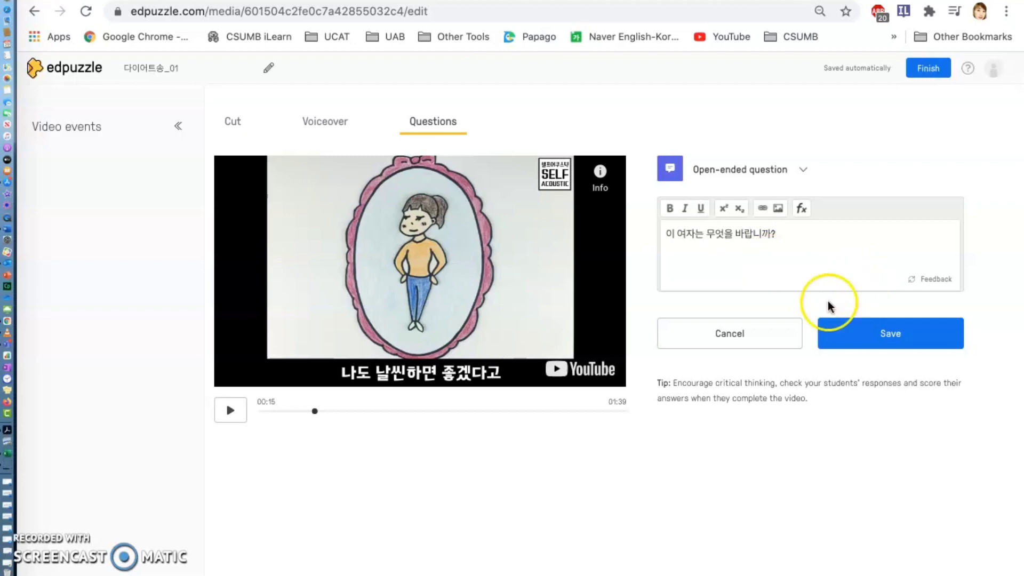
pyautogui.click(895, 333)
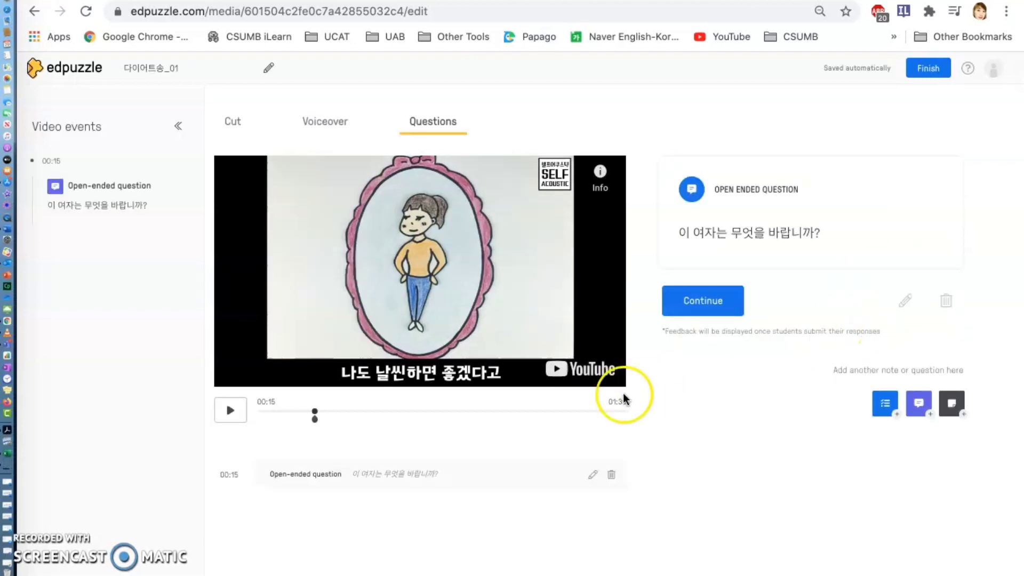
# - Continue the video past the open-ended question and move the paused playback position to 00:48
pyautogui.click(714, 303)
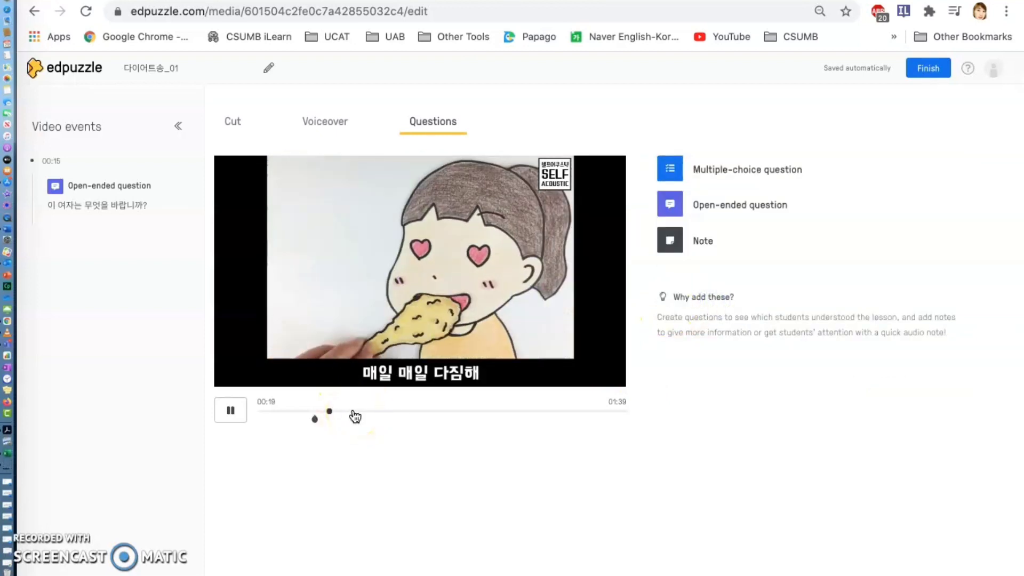
pyautogui.click(231, 412)
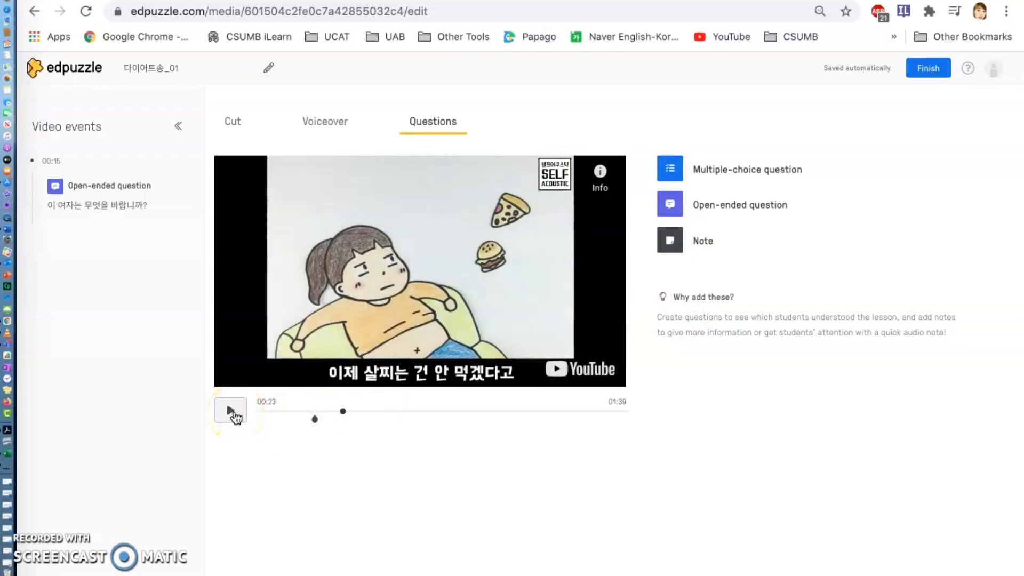
pyautogui.click(393, 414)
pyautogui.click(425, 416)
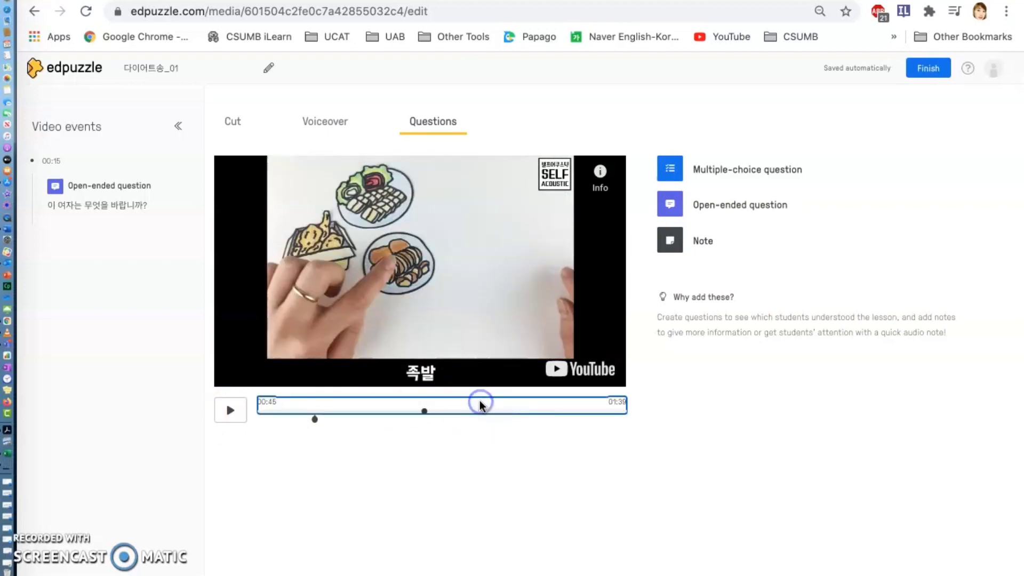
pyautogui.click(440, 405)
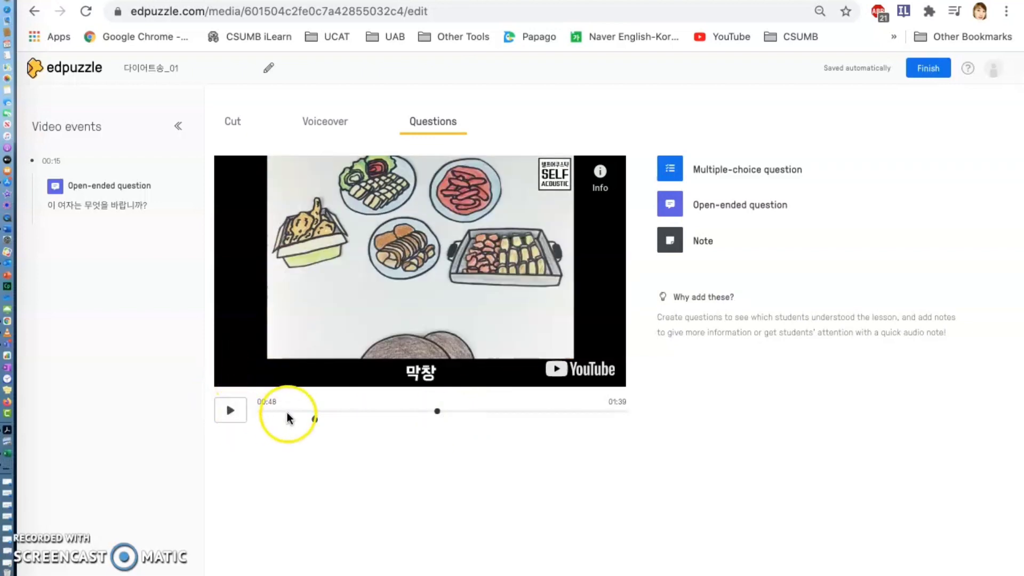
# - Start a multiple-choice question at 00:48 and enter "이 여자가 안 먹겠다는 음식이 뭐예요?" as its question text
pyautogui.click(743, 169)
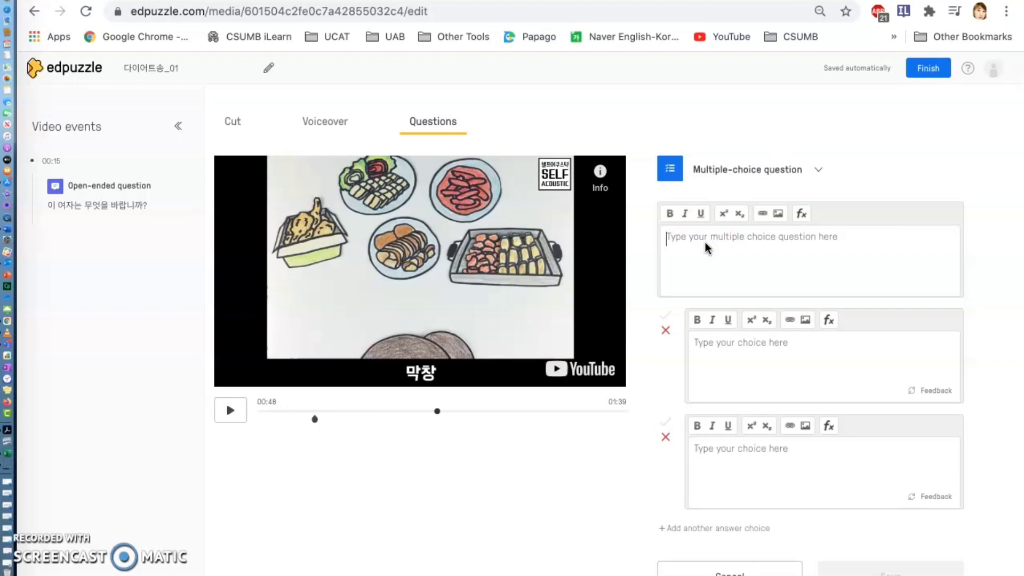
pyautogui.write('이 여잔')
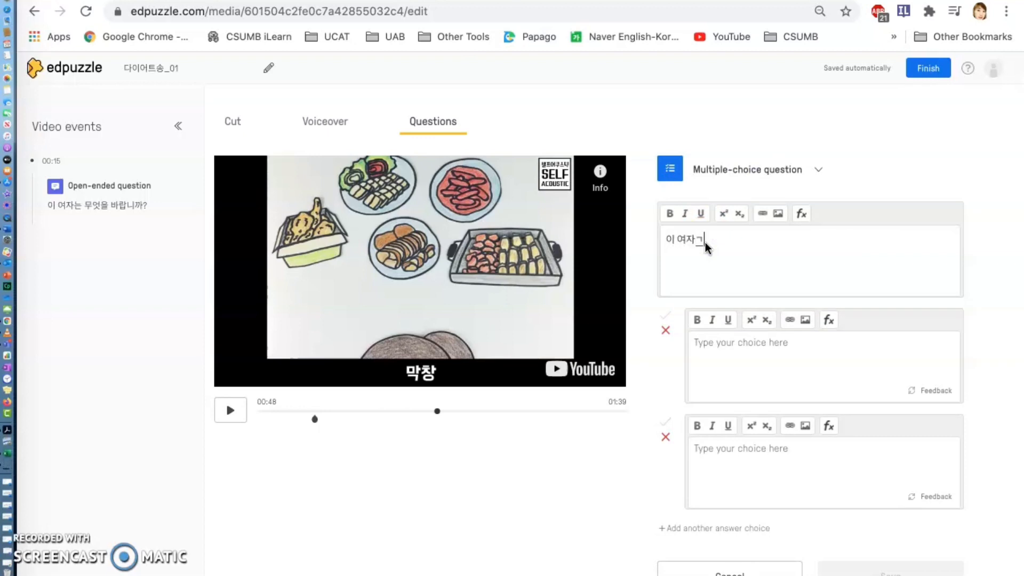
pyautogui.write('가 안 먹겠다는 음ㅅㄱ이')
pyautogui.press('BackSpace')
pyautogui.press('BackSpace')
pyautogui.write('ㄱ이 뭐예요?')
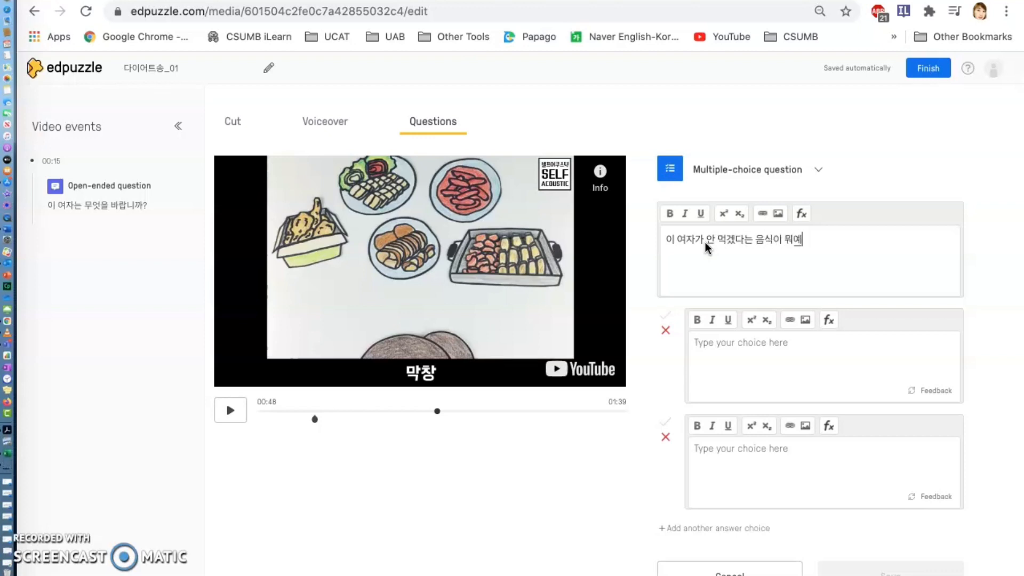
# - Enter "치킨" and "떡볶이" as the first two answer choices of the multiple-choice question
pyautogui.click(701, 262)
pyautogui.click(725, 344)
pyautogui.write('치킨')
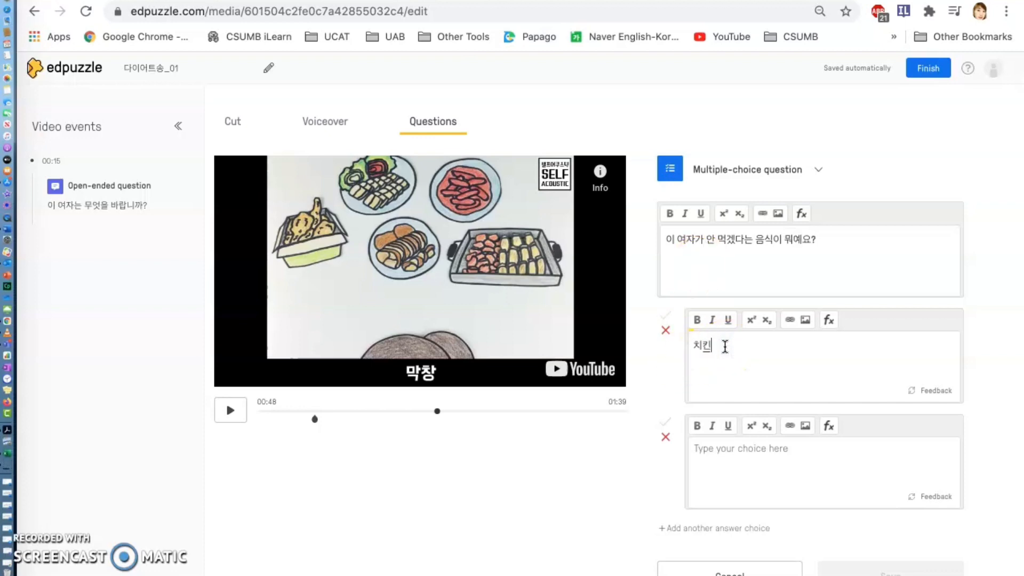
pyautogui.click(742, 452)
pyautogui.write('떡볶이')
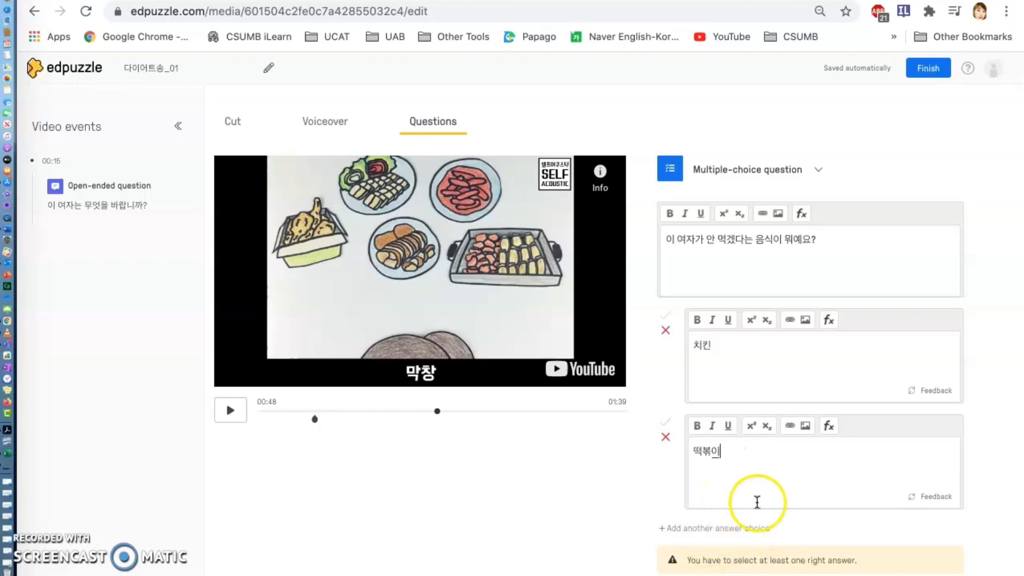
# - Add two more answer choices to the multiple-choice question, "라면" and "막창"
pyautogui.click(689, 529)
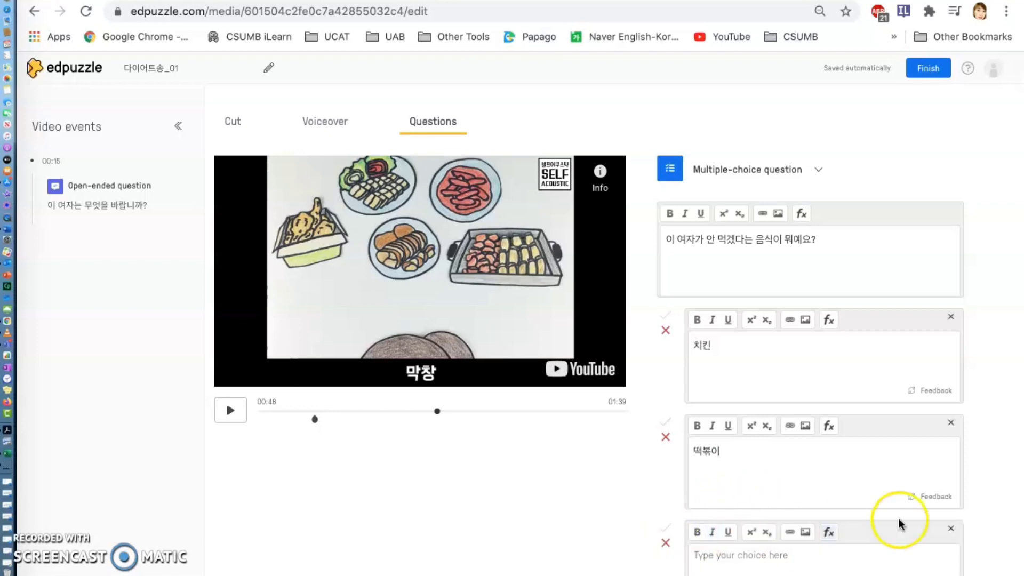
pyautogui.scroll(-3, 987, 497)
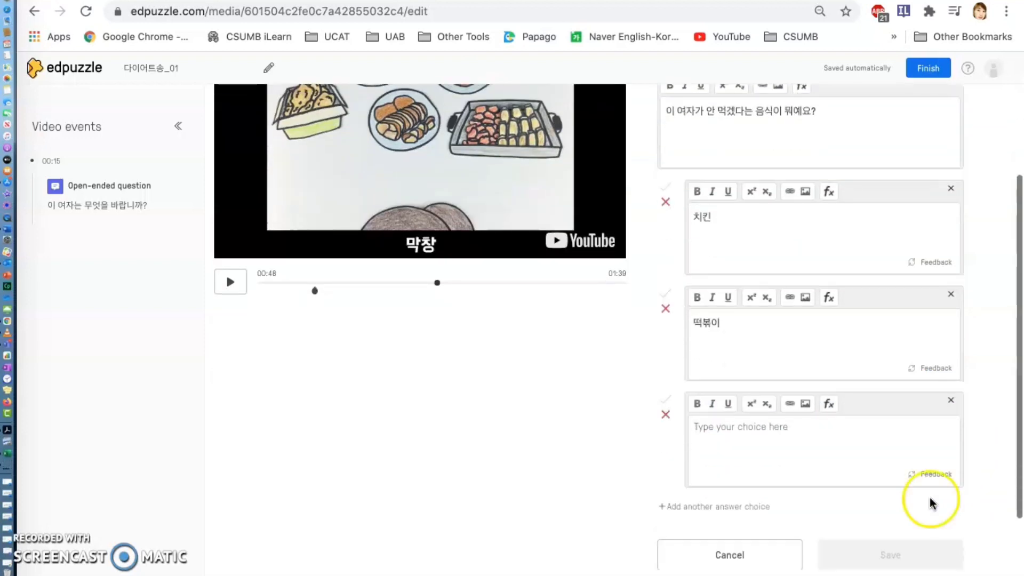
pyautogui.click(749, 436)
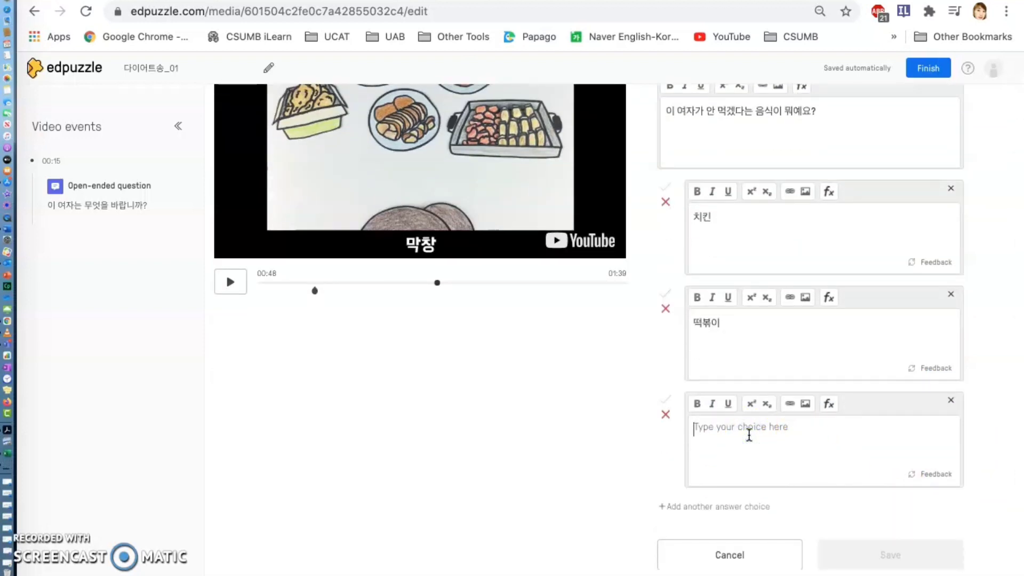
pyautogui.write('라면')
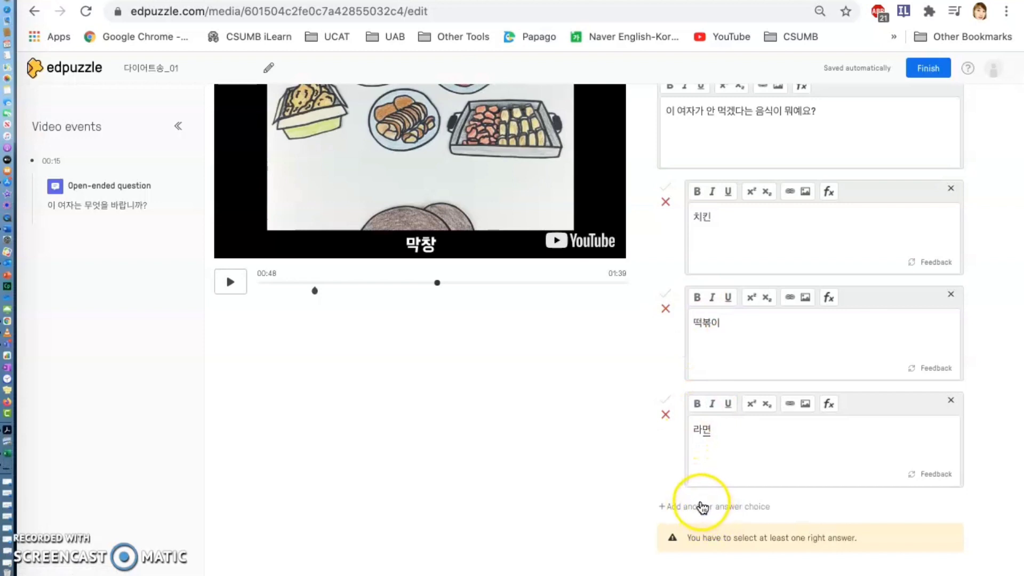
pyautogui.click(700, 507)
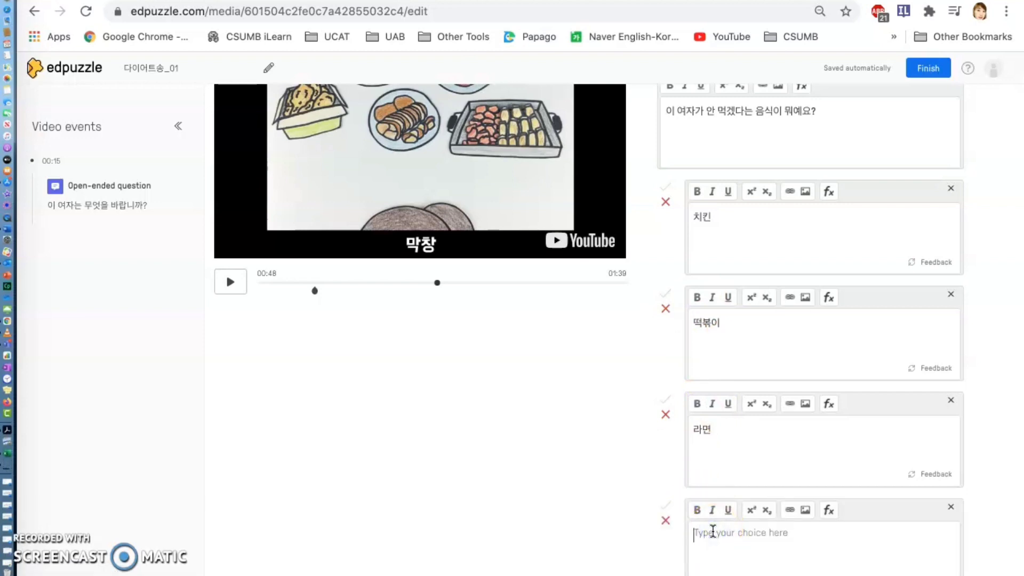
pyautogui.write('매')
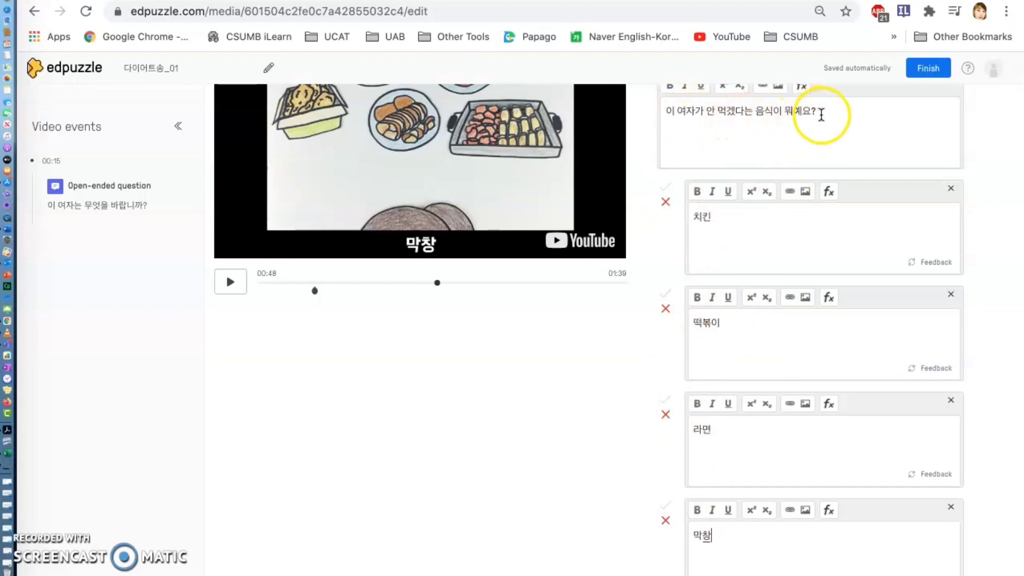
# - Append "(3개)" to the question text, mark 치킨, 떡볶이 and 막창 as correct answers, and save the question
pyautogui.click(827, 114)
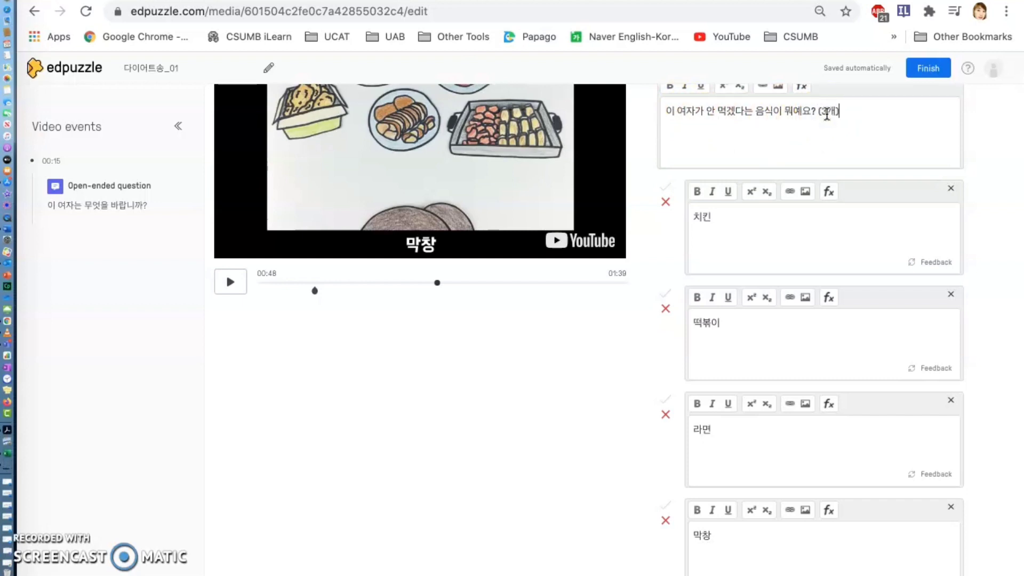
pyautogui.click(665, 186)
pyautogui.click(665, 293)
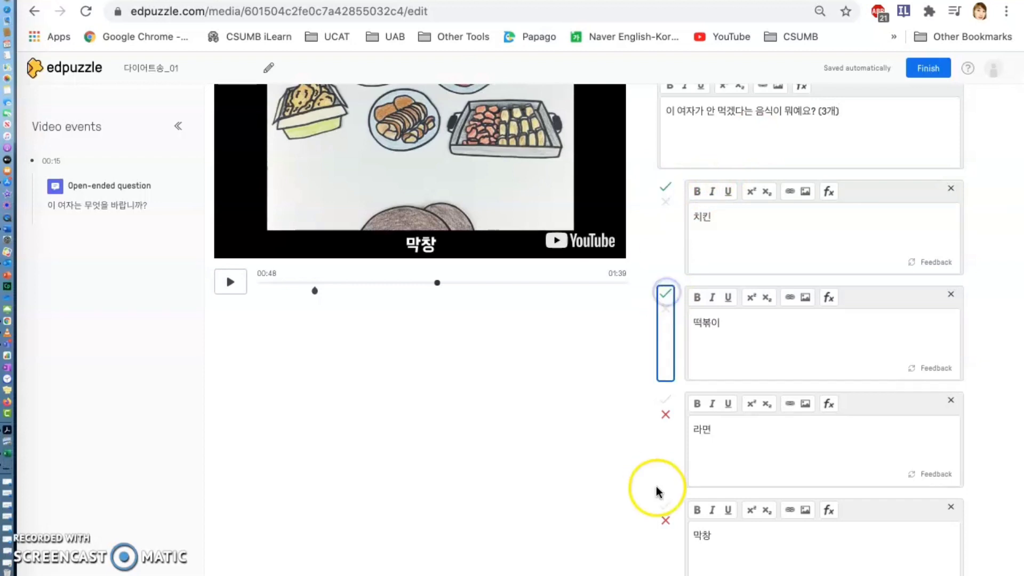
pyautogui.click(665, 505)
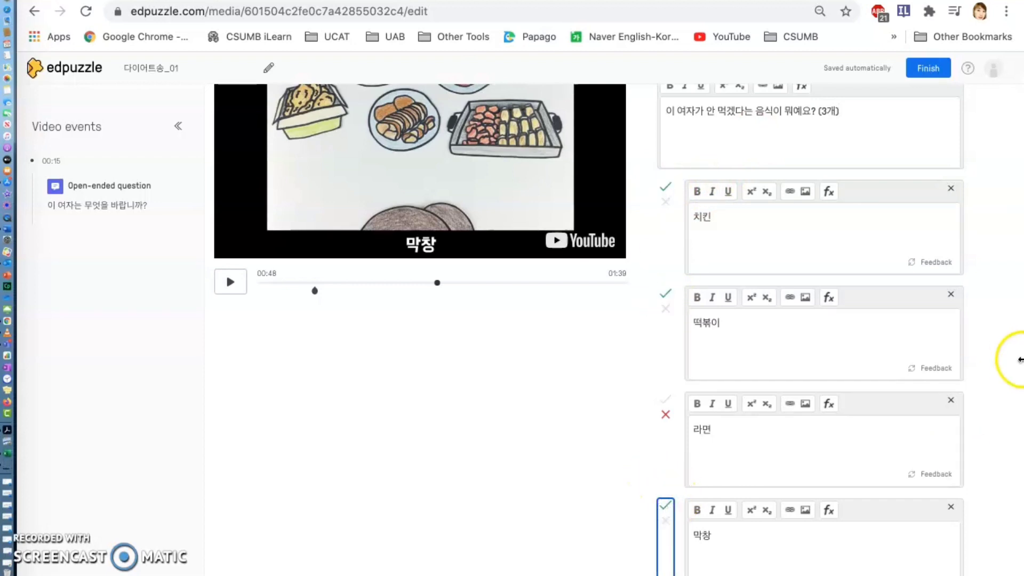
pyautogui.scroll(-3, 999, 365)
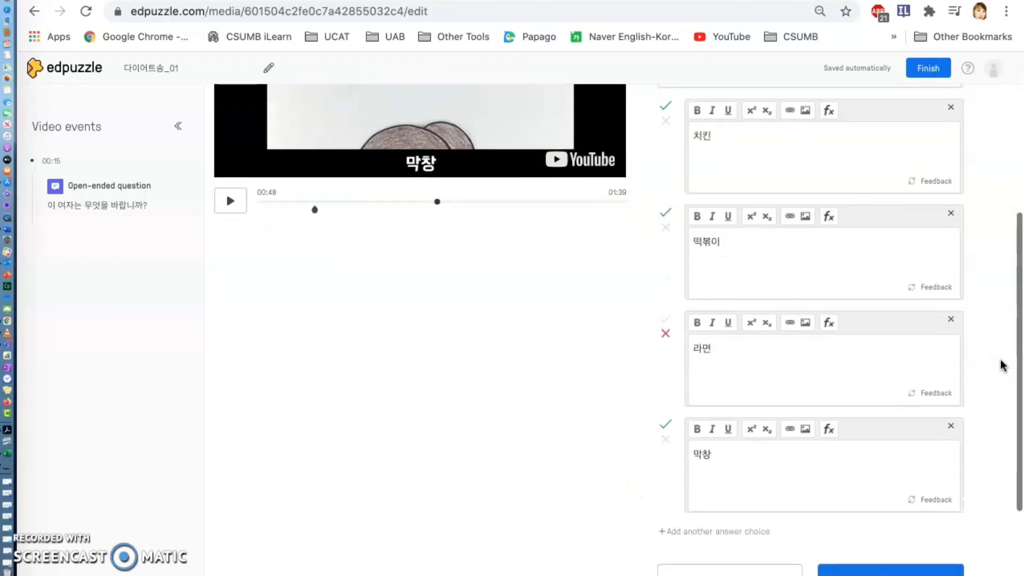
pyautogui.scroll(-3, 999, 365)
pyautogui.click(872, 467)
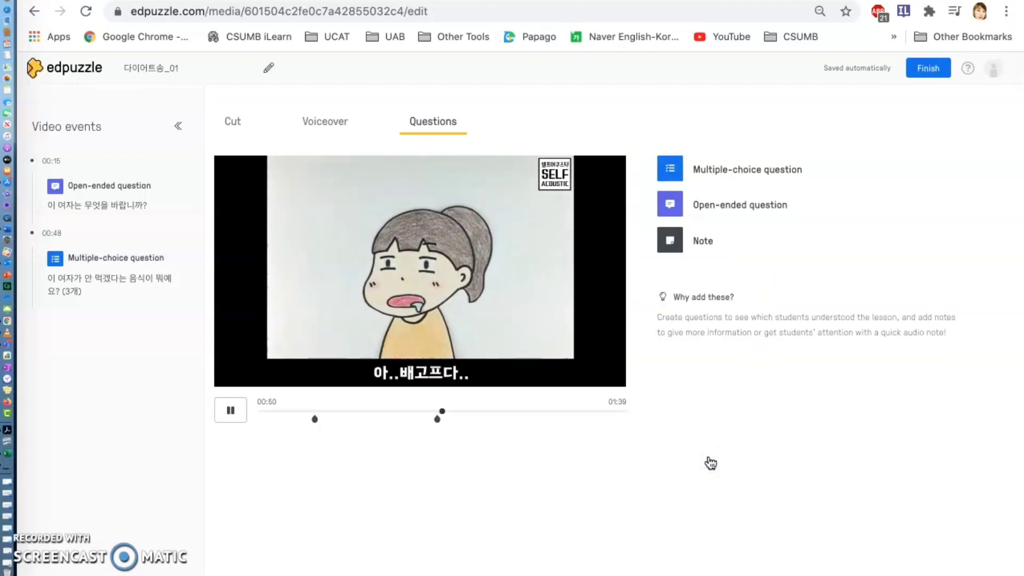
# - Pause the video at 00:52 and add and save a note there reading "배고프다: hungry"
pyautogui.click(240, 408)
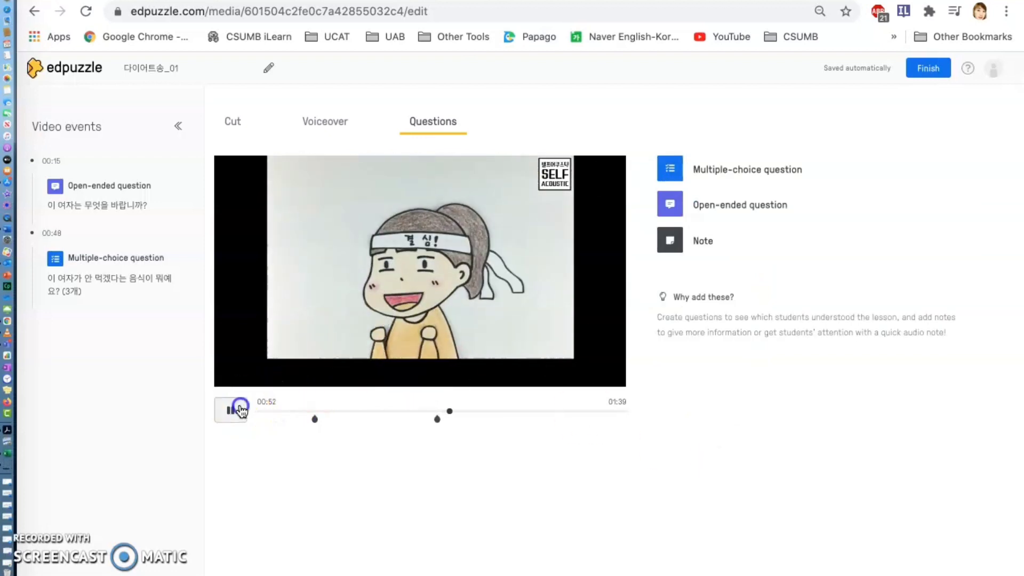
pyautogui.click(708, 235)
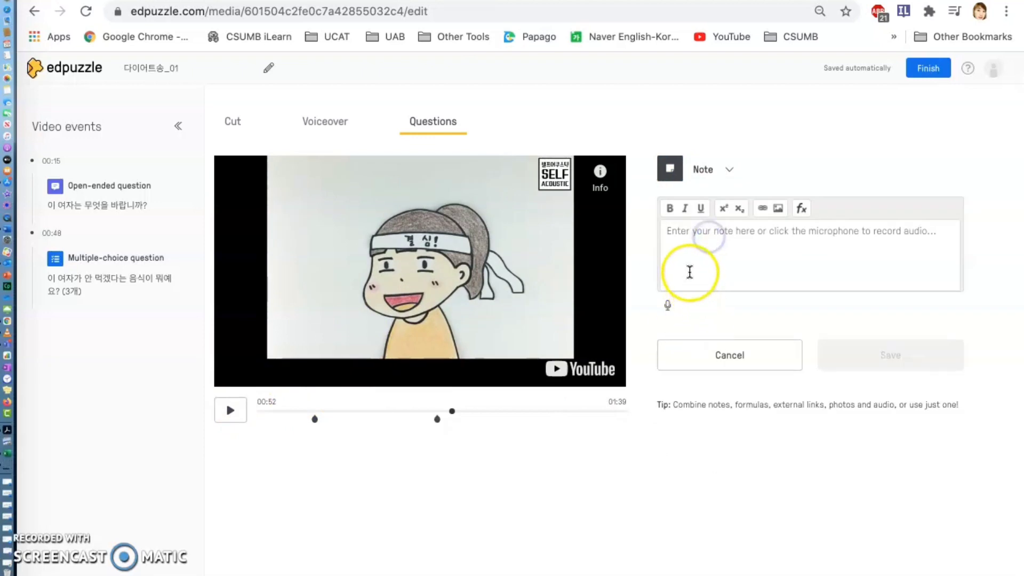
pyautogui.click(697, 256)
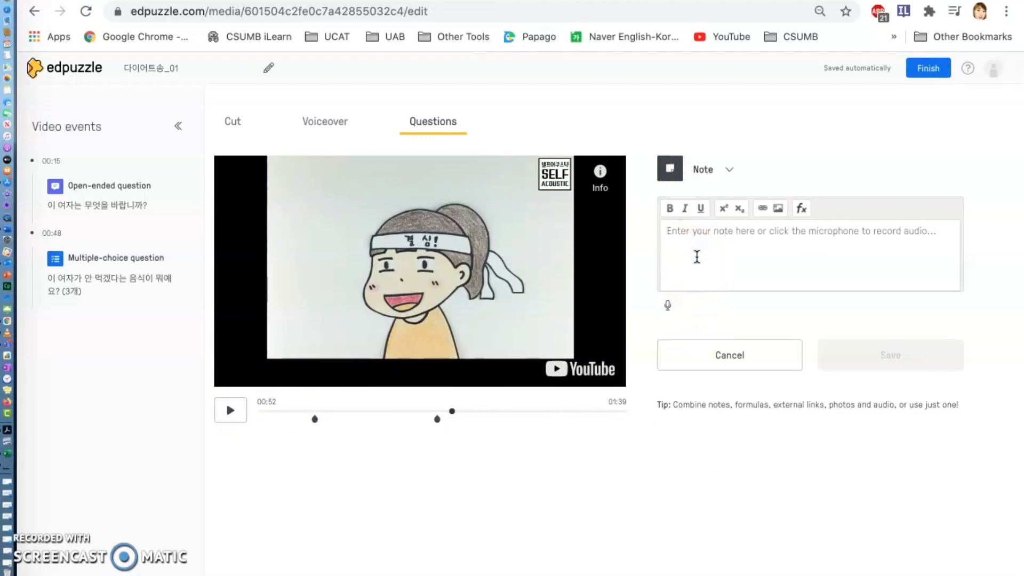
pyautogui.write('배고프다: hungry')
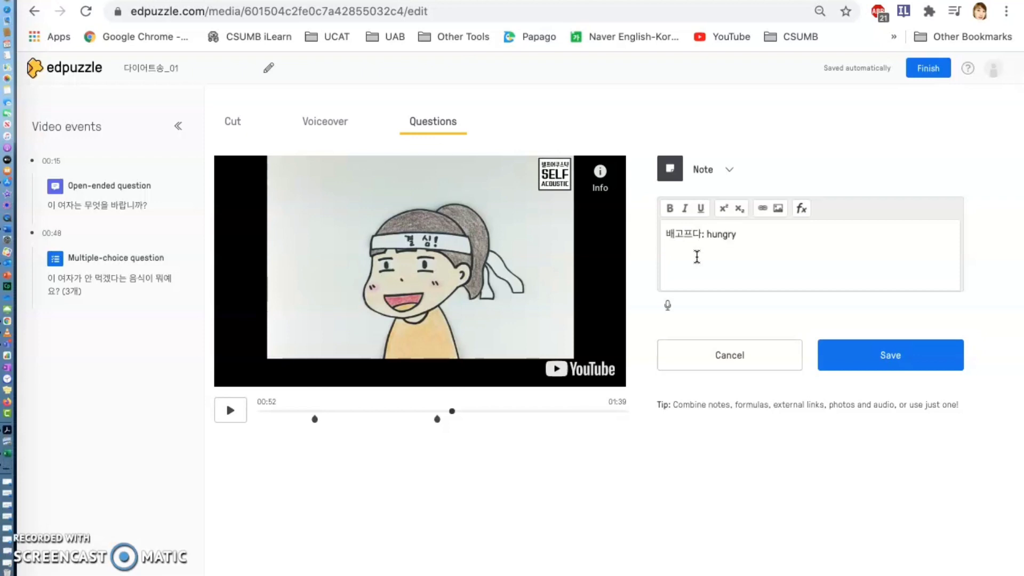
pyautogui.click(909, 362)
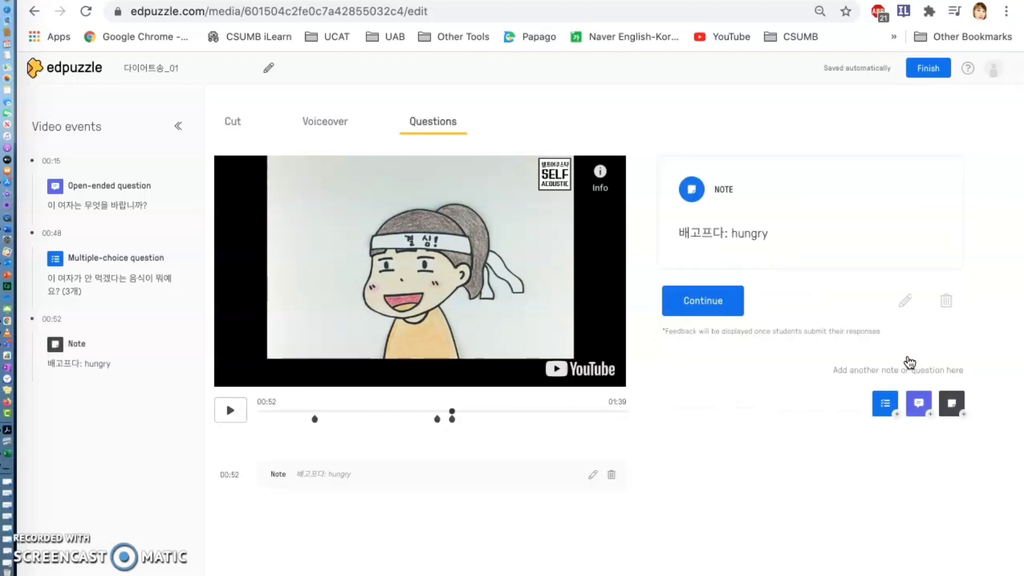
# - Continue the video past the note, pause it at 00:54 and finish editing the lesson
pyautogui.click(743, 311)
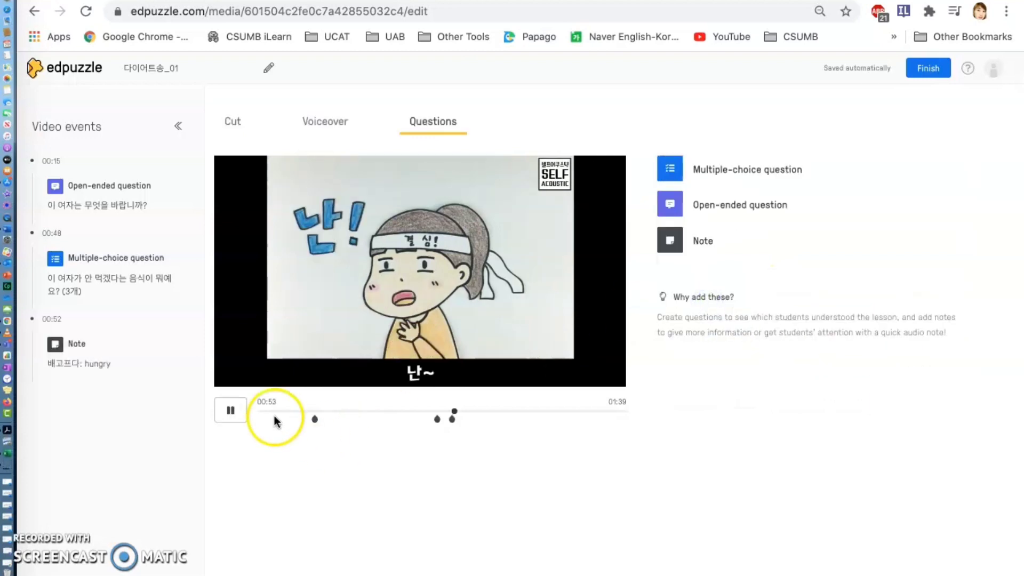
pyautogui.click(230, 410)
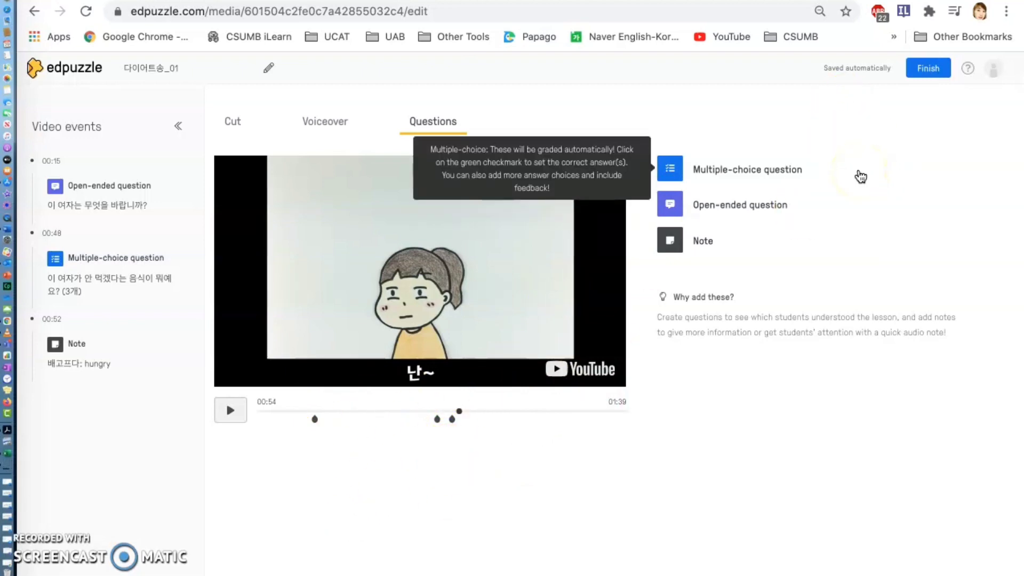
pyautogui.click(929, 74)
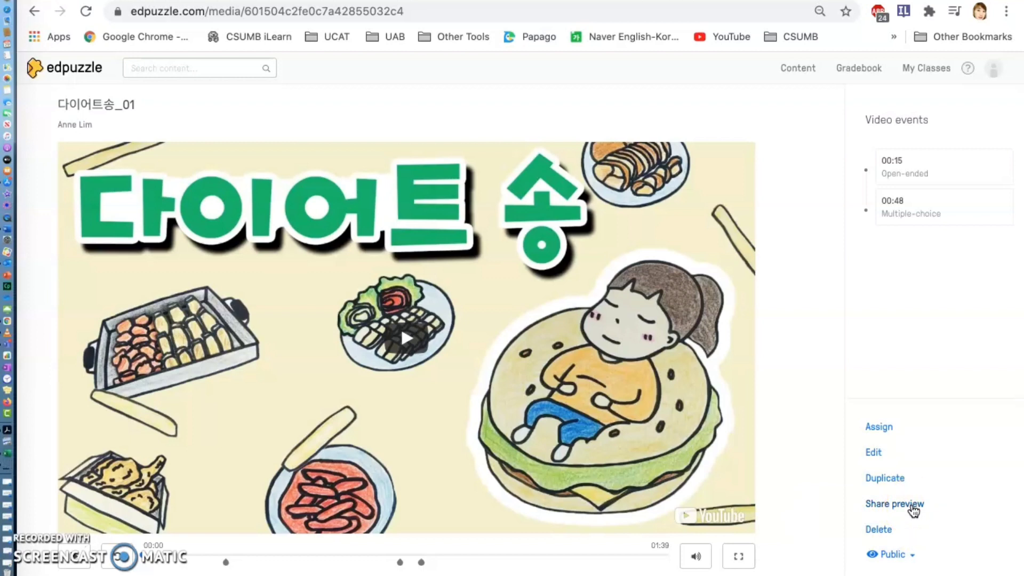
# - Examine the lesson's public and private visibility options and the embed code and size choices for sharing a preview
pyautogui.click(912, 554)
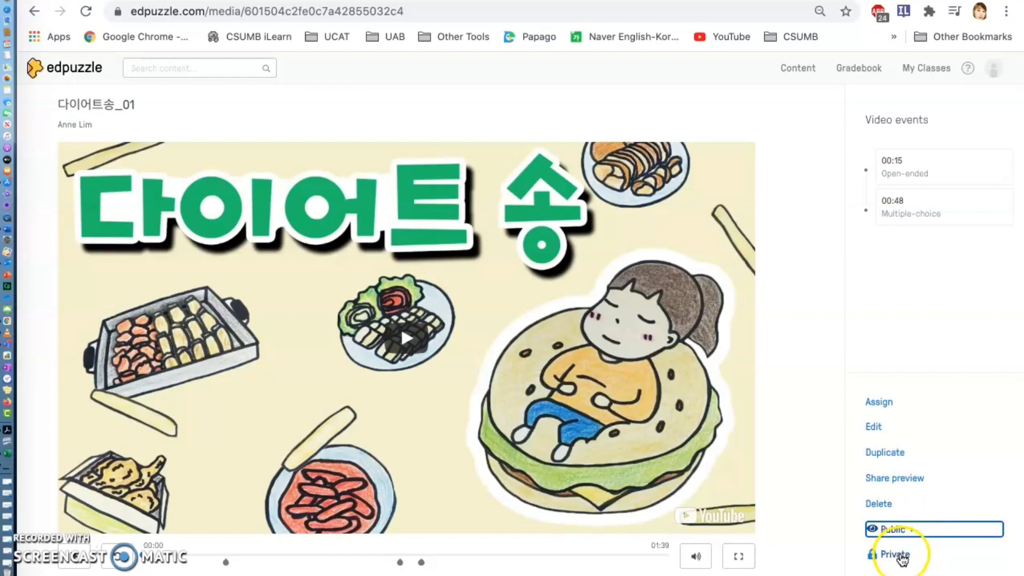
pyautogui.click(820, 515)
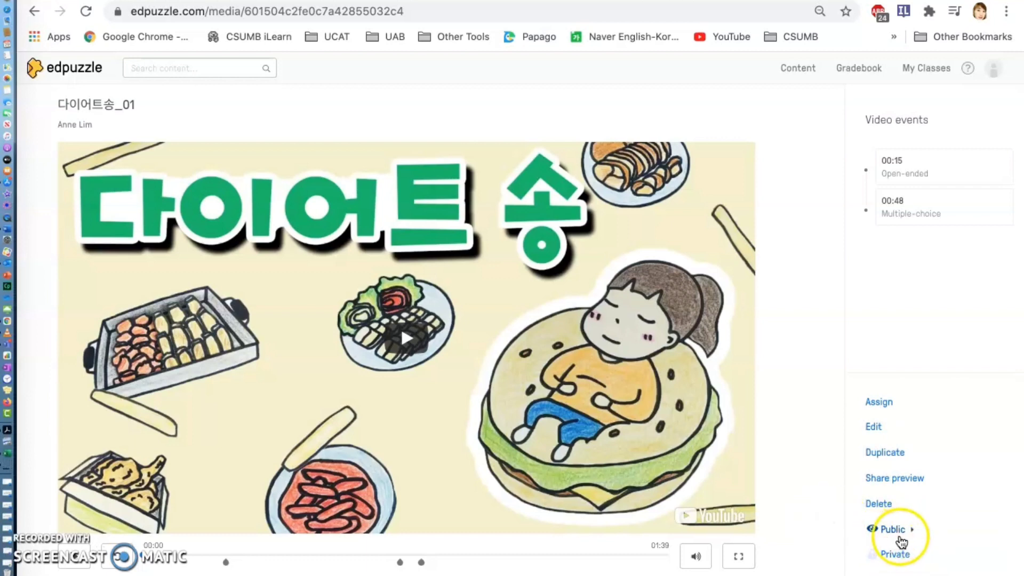
pyautogui.click(895, 479)
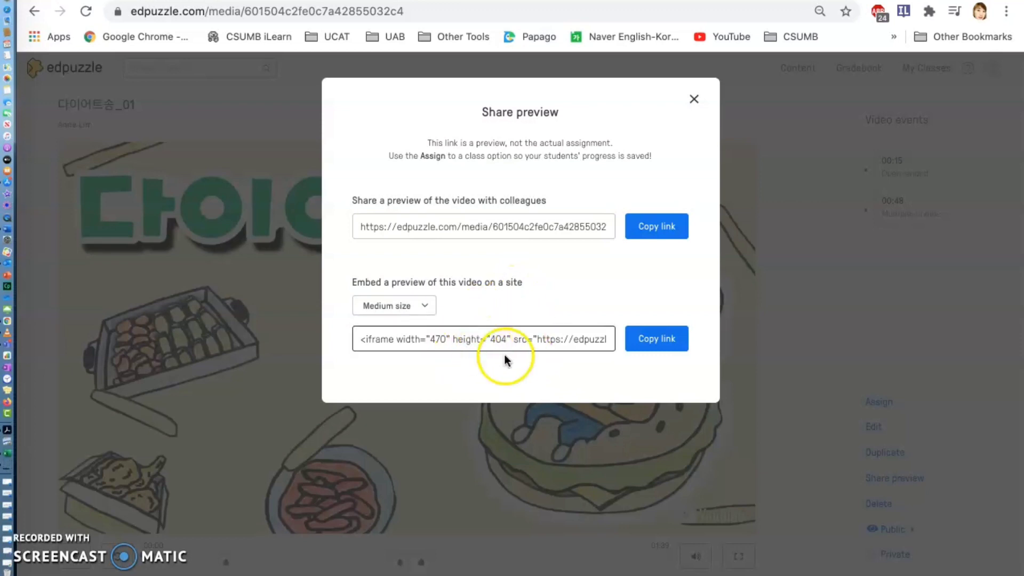
pyautogui.click(485, 341)
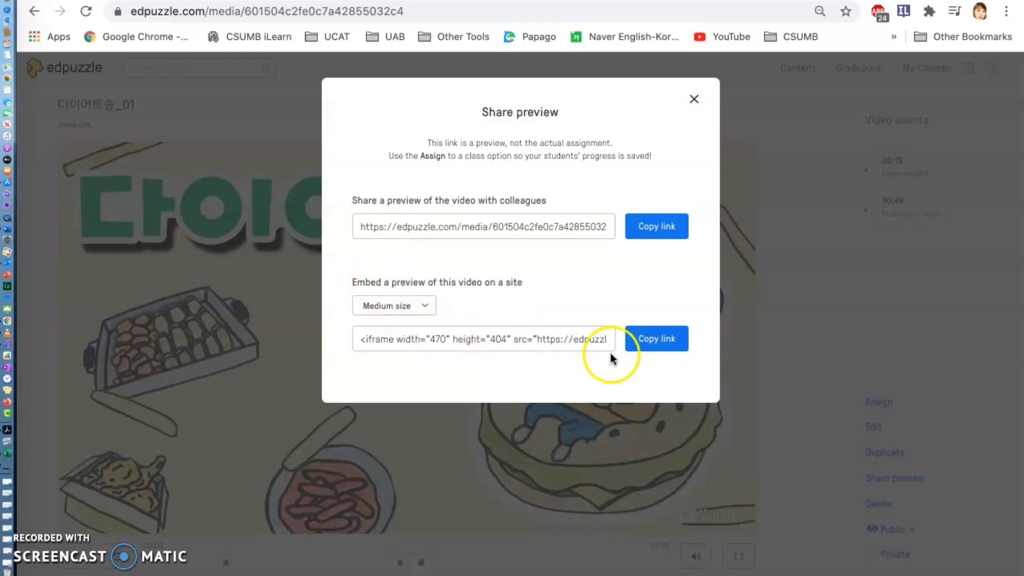
pyautogui.click(658, 341)
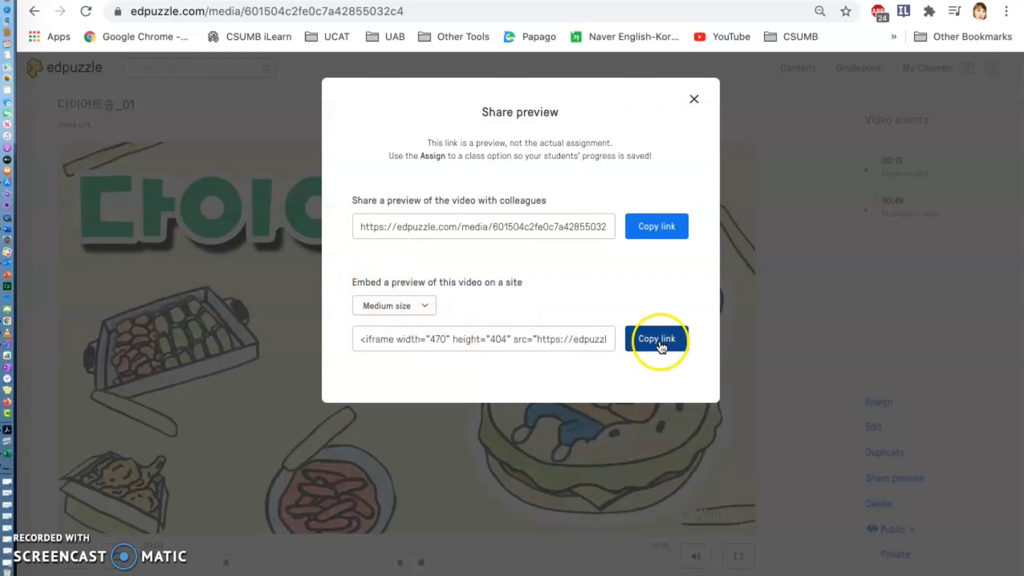
pyautogui.click(428, 309)
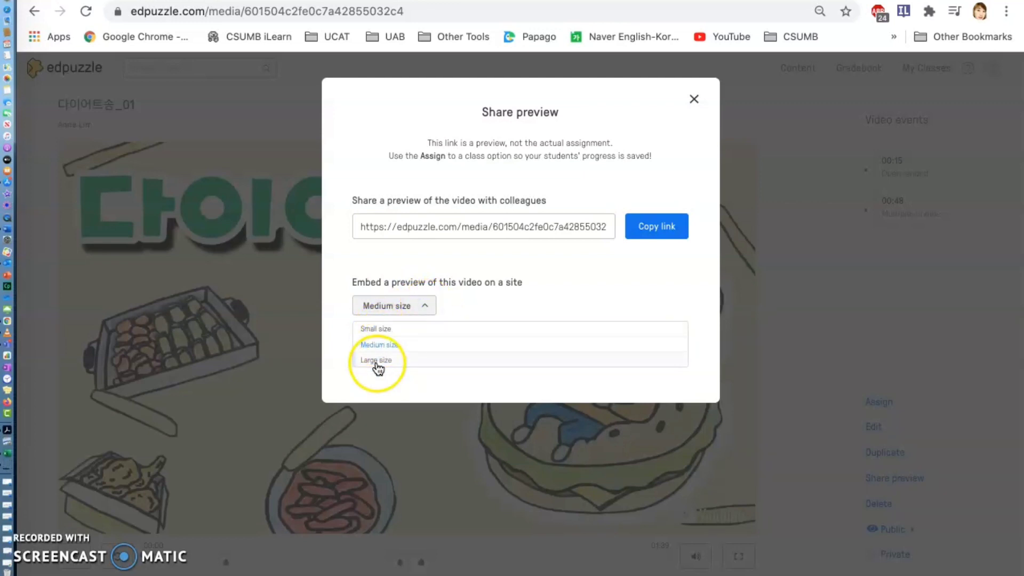
pyautogui.click(419, 380)
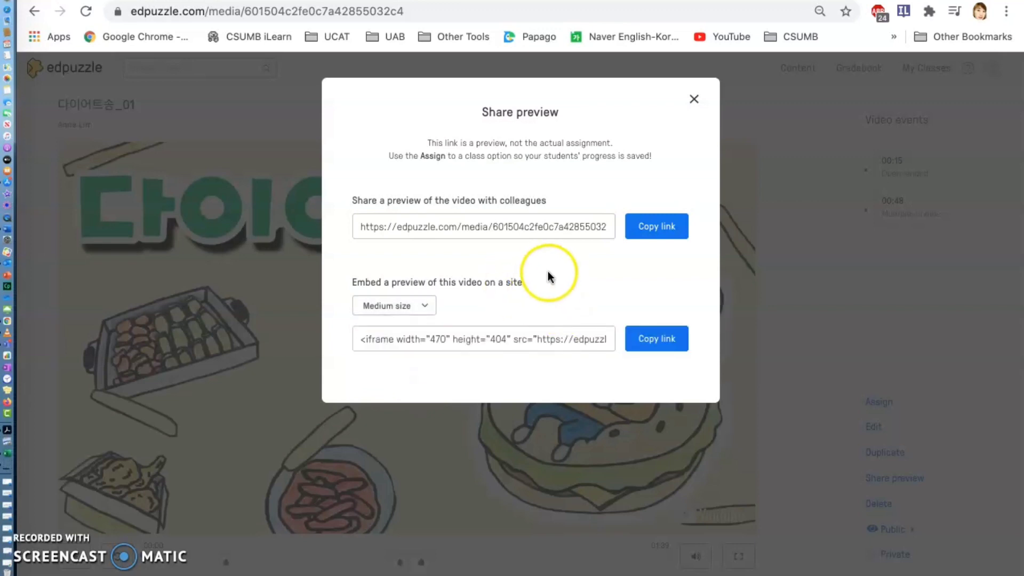
# - Copy the preview link meant for colleagues and close the sharing dialog
pyautogui.click(668, 228)
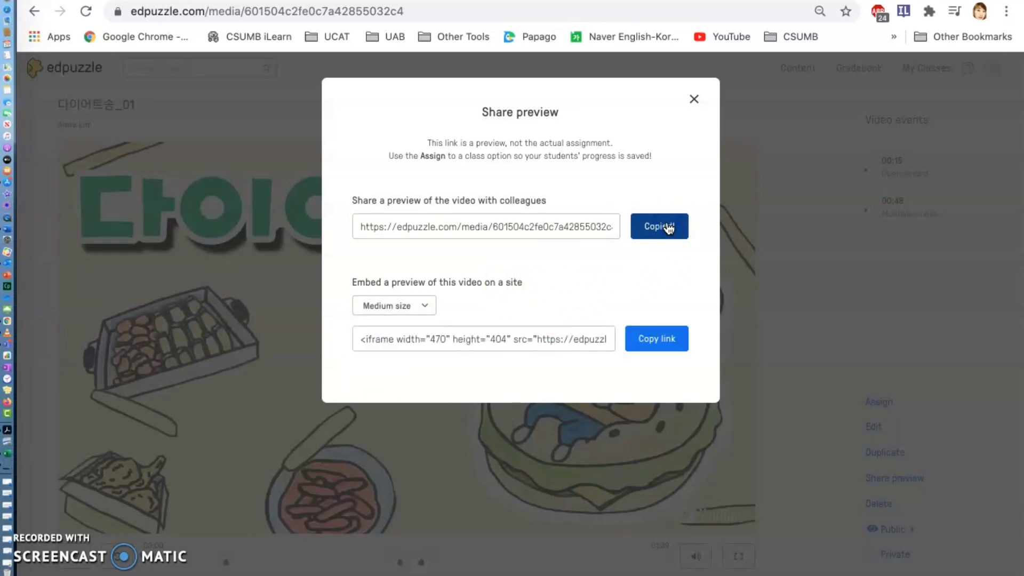
pyautogui.click(669, 229)
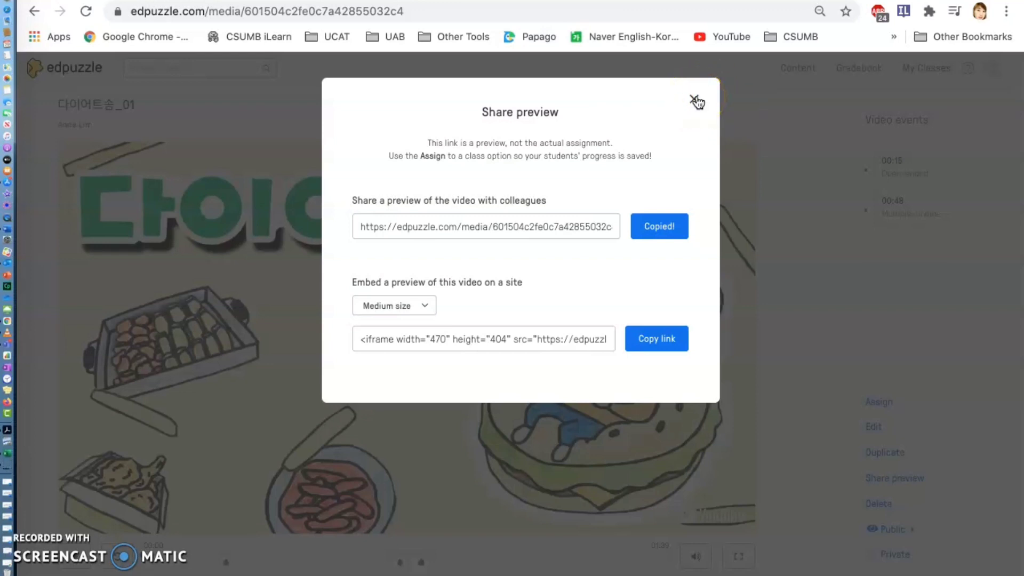
pyautogui.click(695, 100)
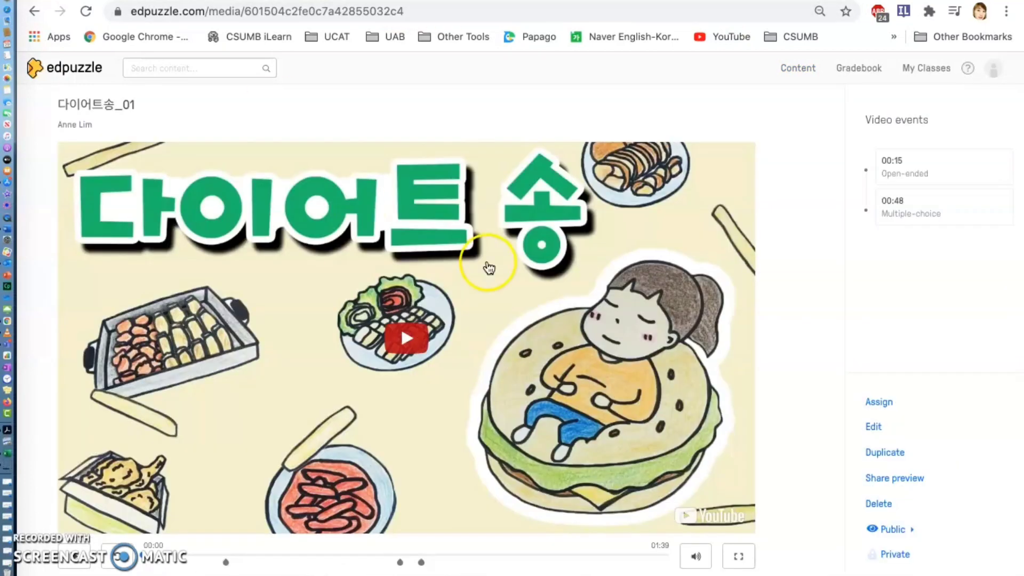
# - Copy the medium-size embed code of the lesson preview and paste it into the WebQuest's Introduction tab text in BookWidgets
pyautogui.click(901, 478)
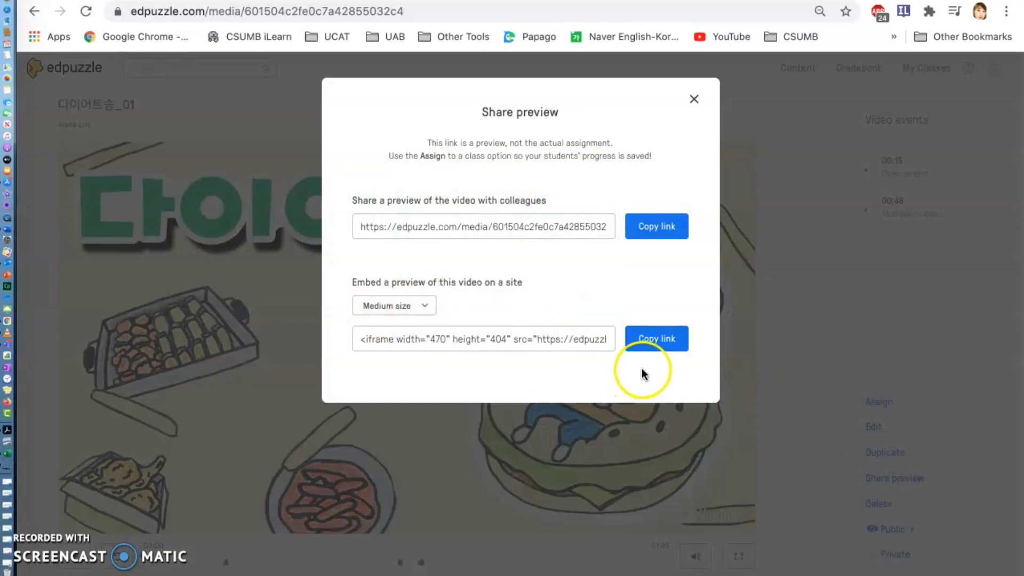
pyautogui.click(649, 346)
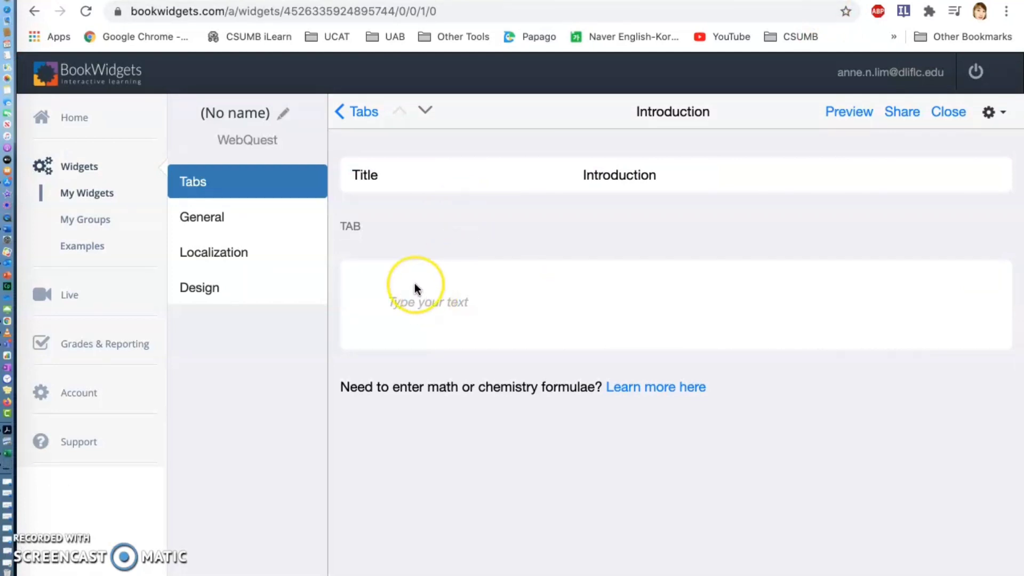
pyautogui.press('super+v')
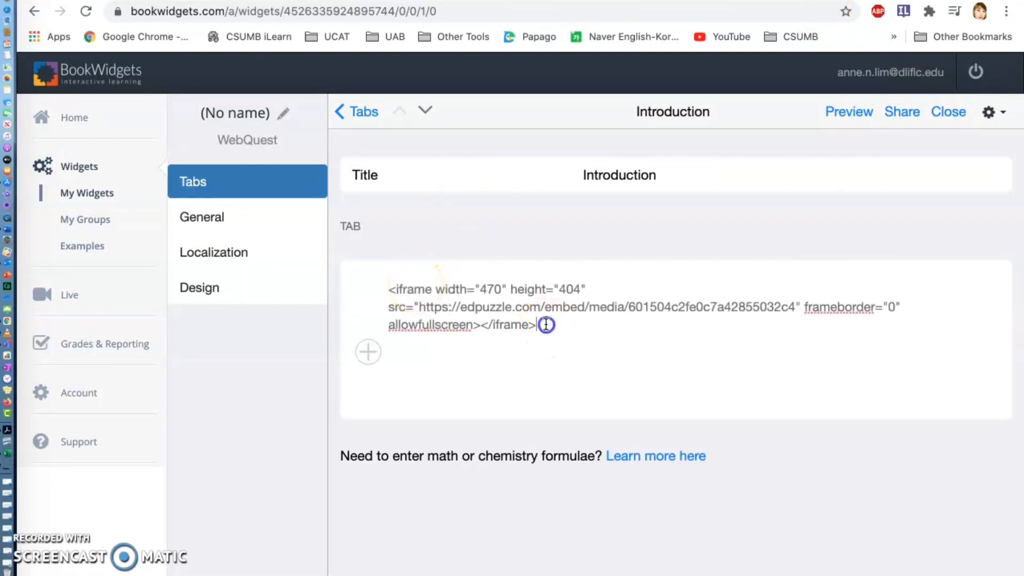
# - Convert the embed code text in the Introduction tab into an embedded video by applying the same iframe code as its link
pyautogui.moveTo(544, 322); pyautogui.dragTo(382, 279)
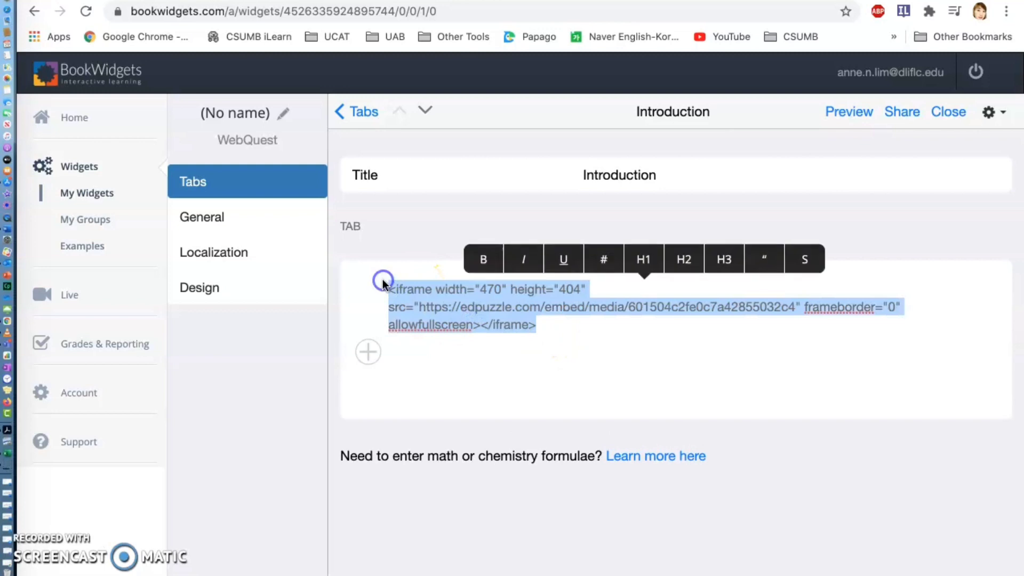
pyautogui.click(605, 262)
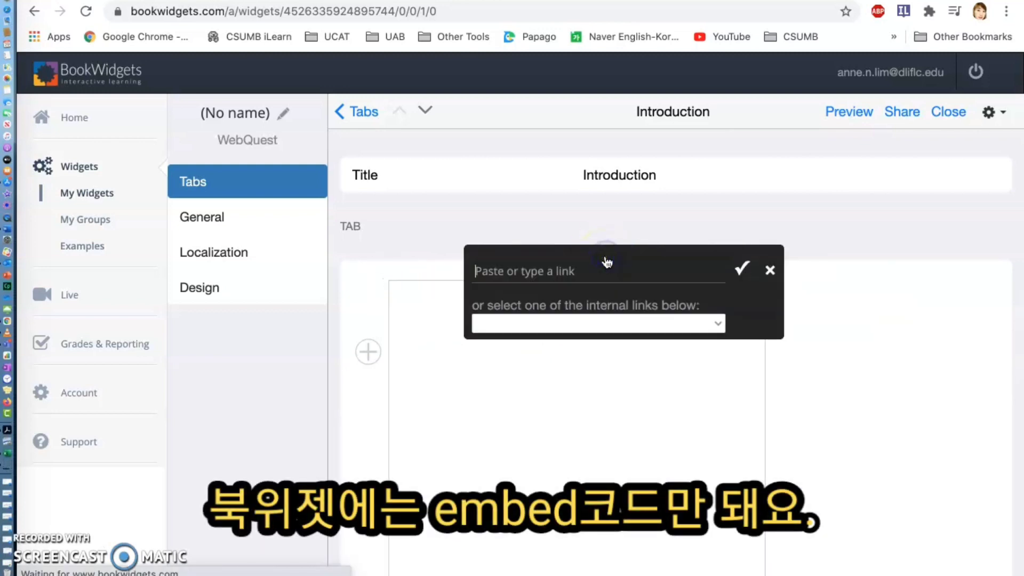
pyautogui.hotkey('ctrl', 'v')
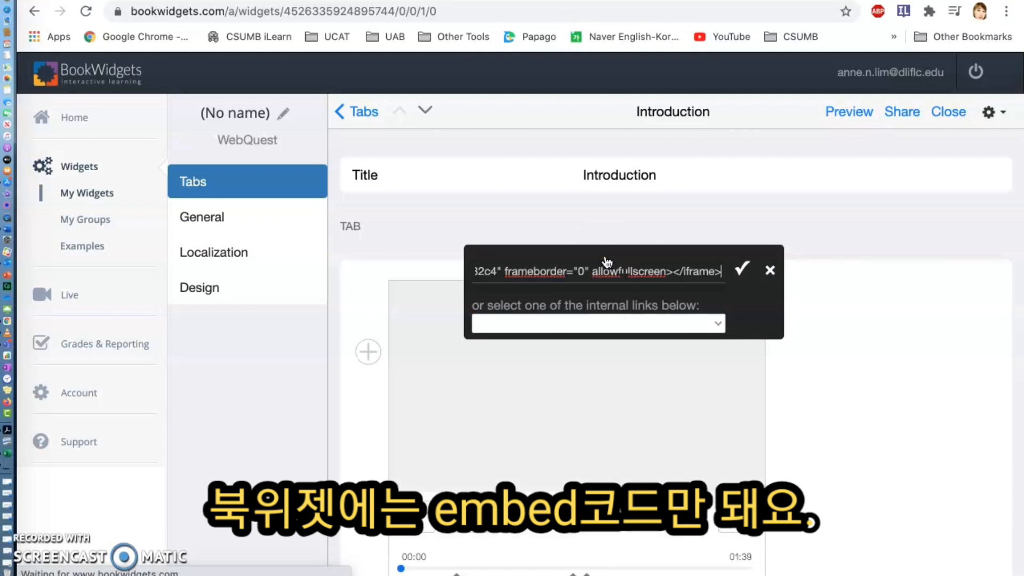
pyautogui.click(742, 270)
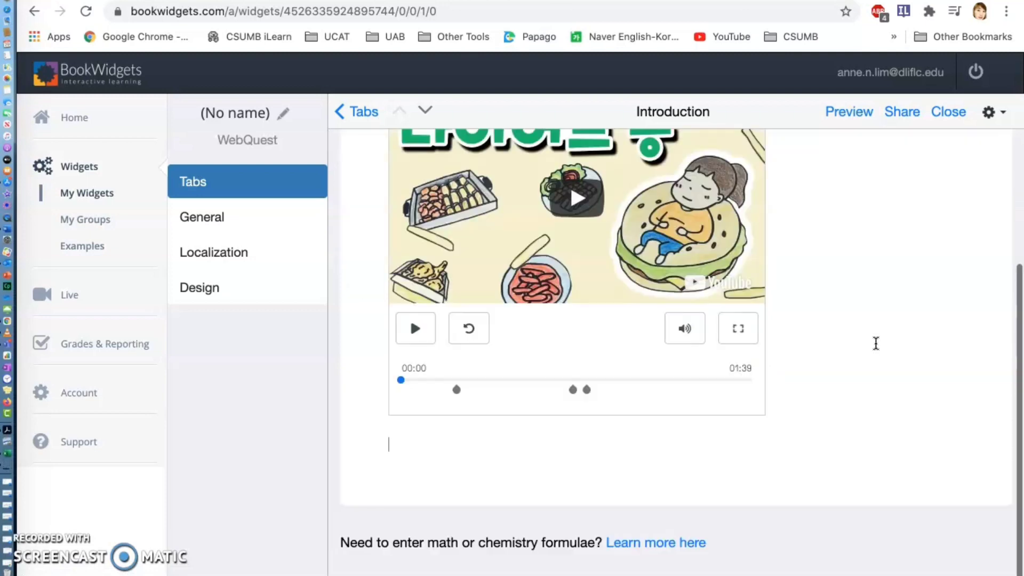
# - Test the embedded 다이어트송 lesson in the Introduction tab by playing the start of the video and pausing it
pyautogui.scroll(1, 875, 342)
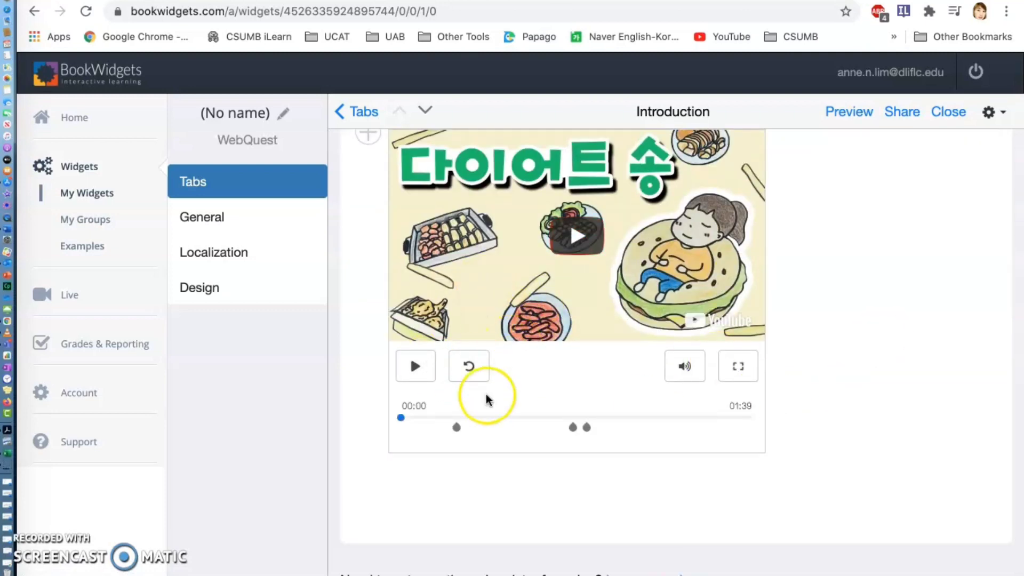
pyautogui.click(415, 366)
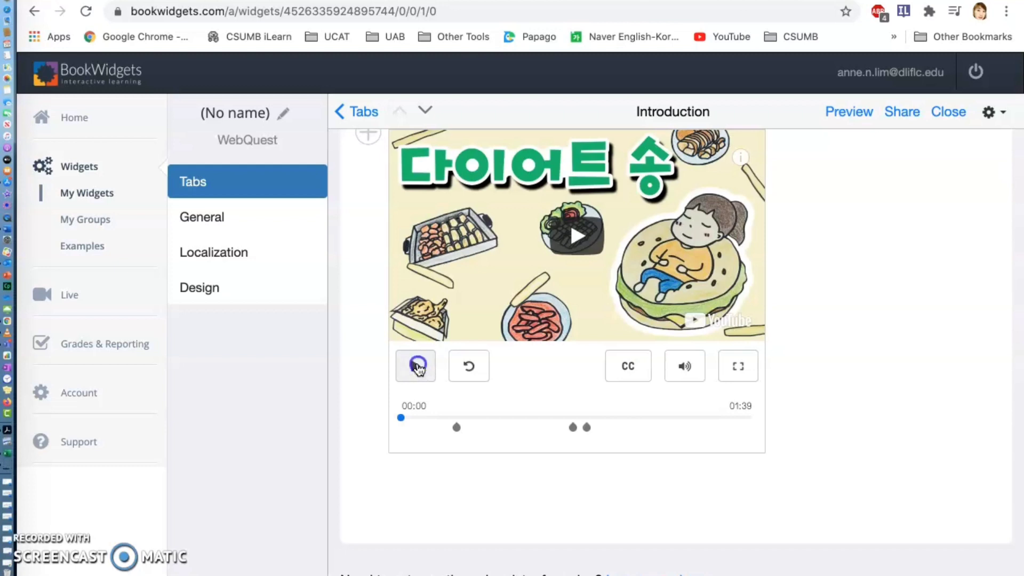
pyautogui.click(582, 235)
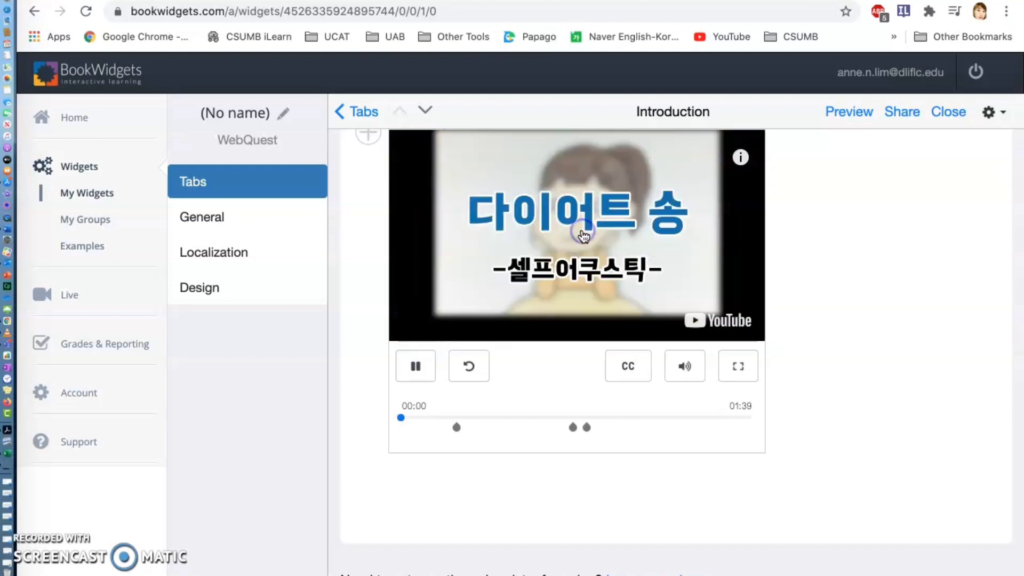
pyautogui.click(417, 368)
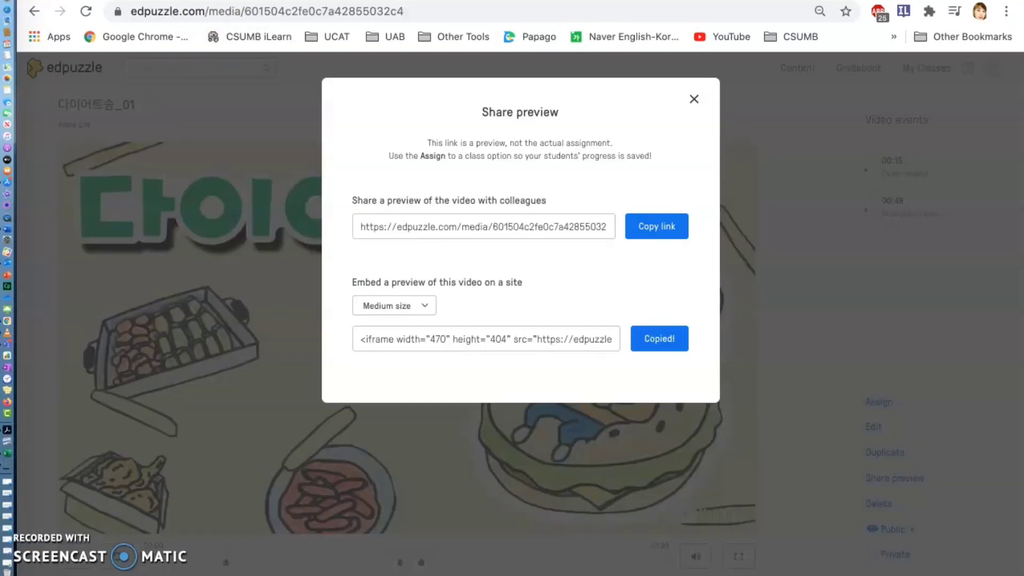
# - Switch to Edpuzzle, close the preview sharing dialog, review the lesson's question editor and finish editing
pyautogui.click(694, 101)
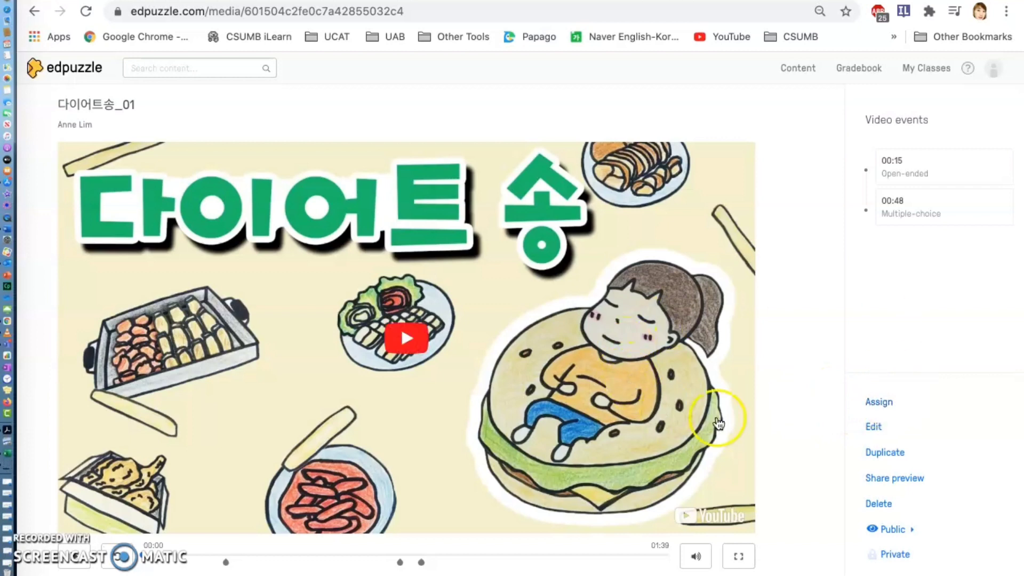
pyautogui.click(877, 428)
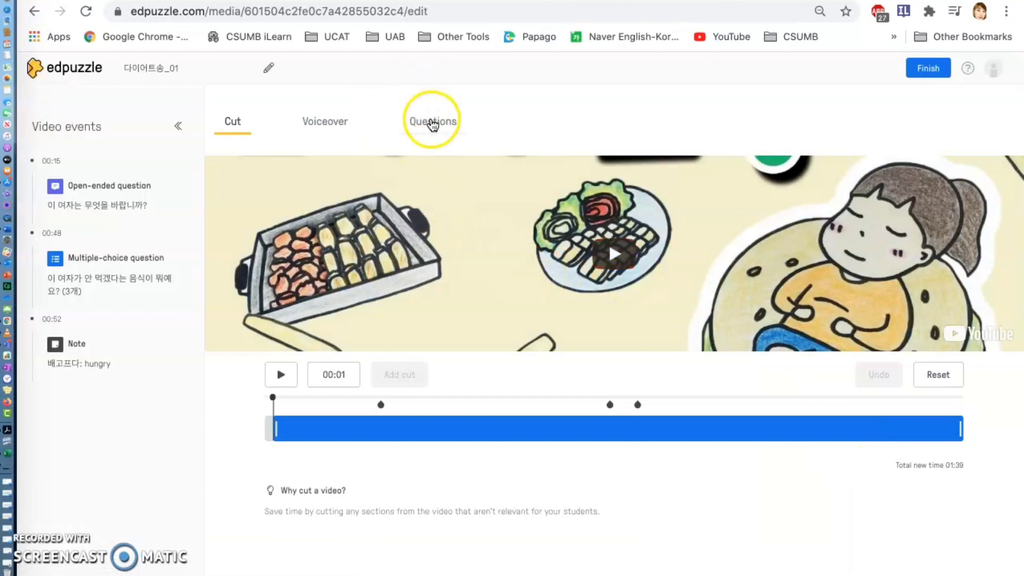
pyautogui.click(431, 121)
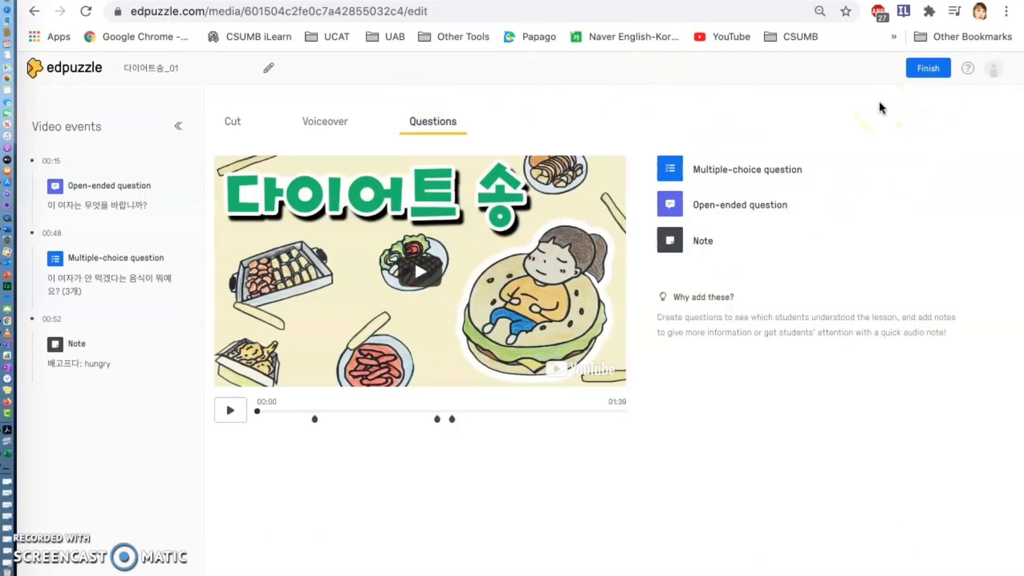
pyautogui.click(930, 68)
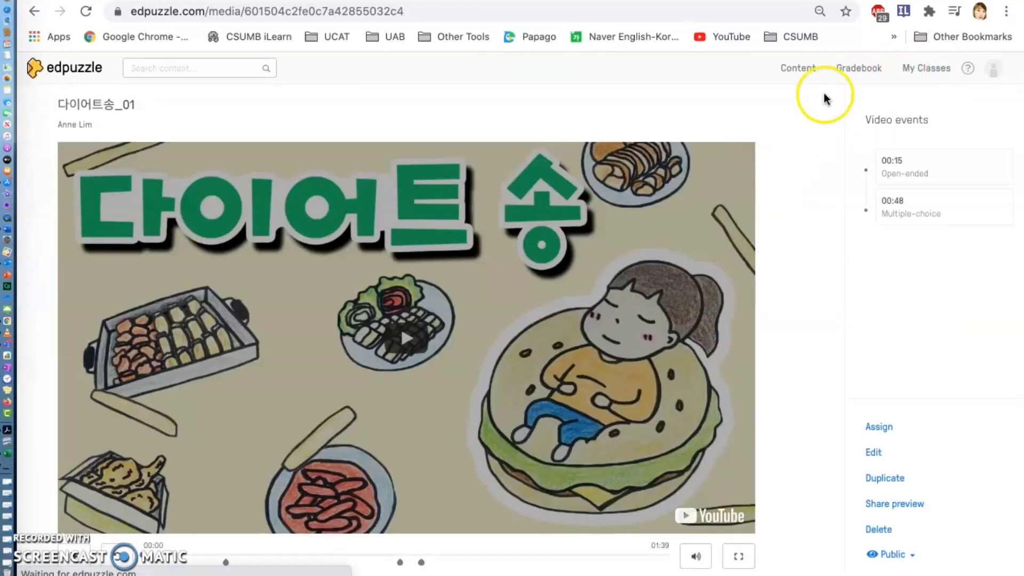